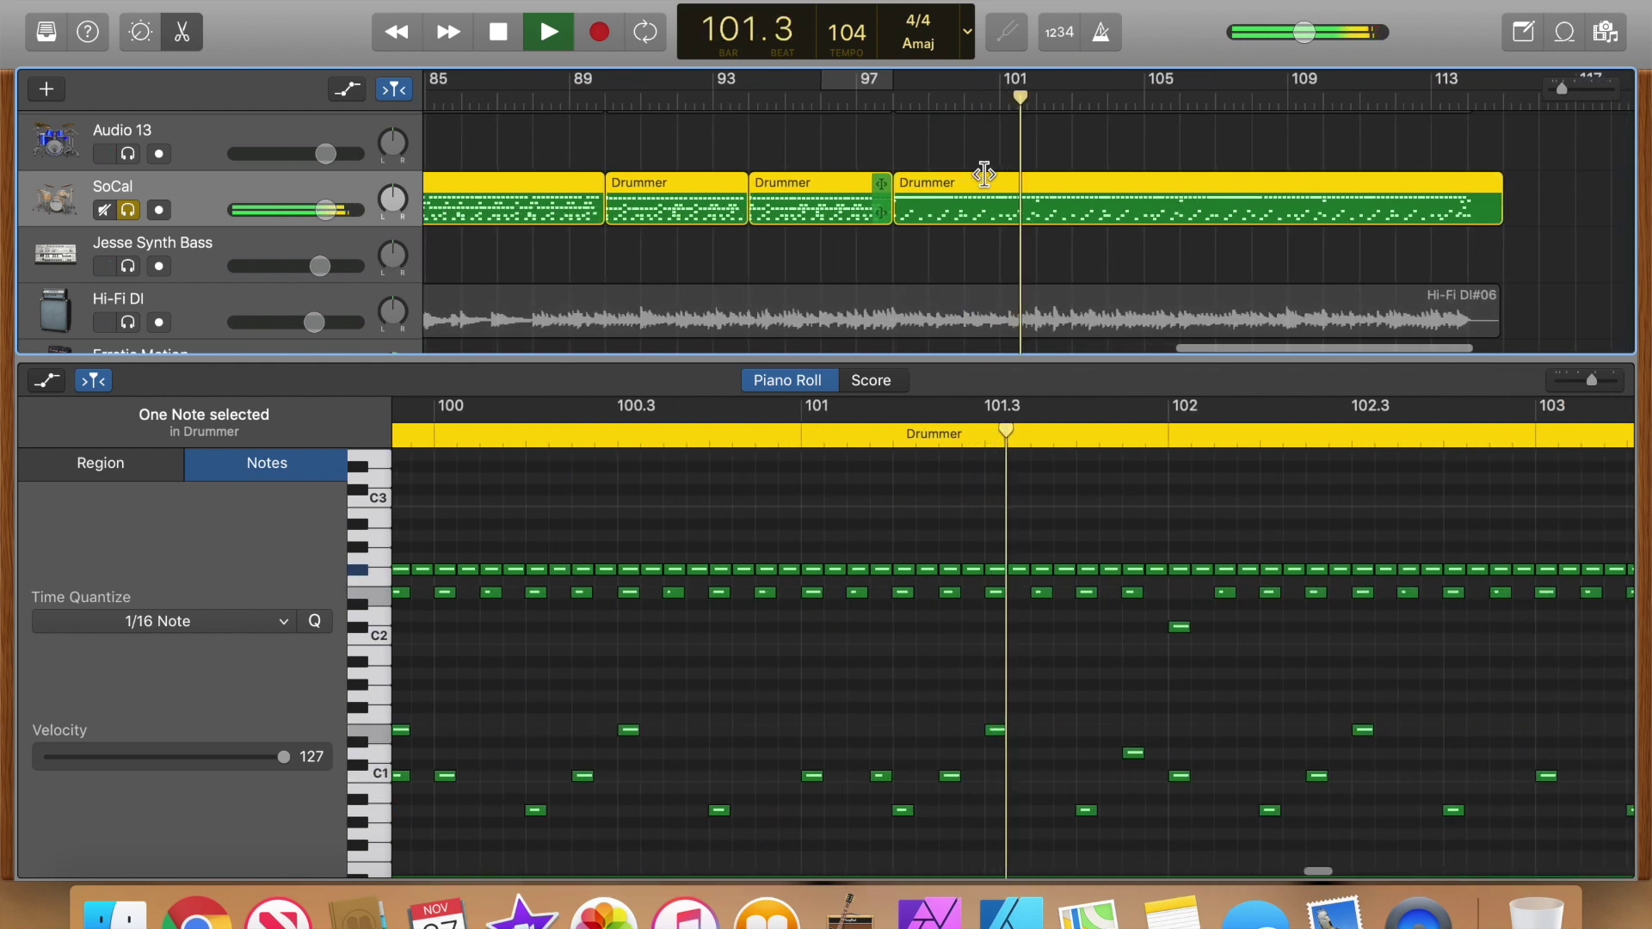
# Audition the soloed SoCal drum track from bar 98.
pyautogui.press('space')
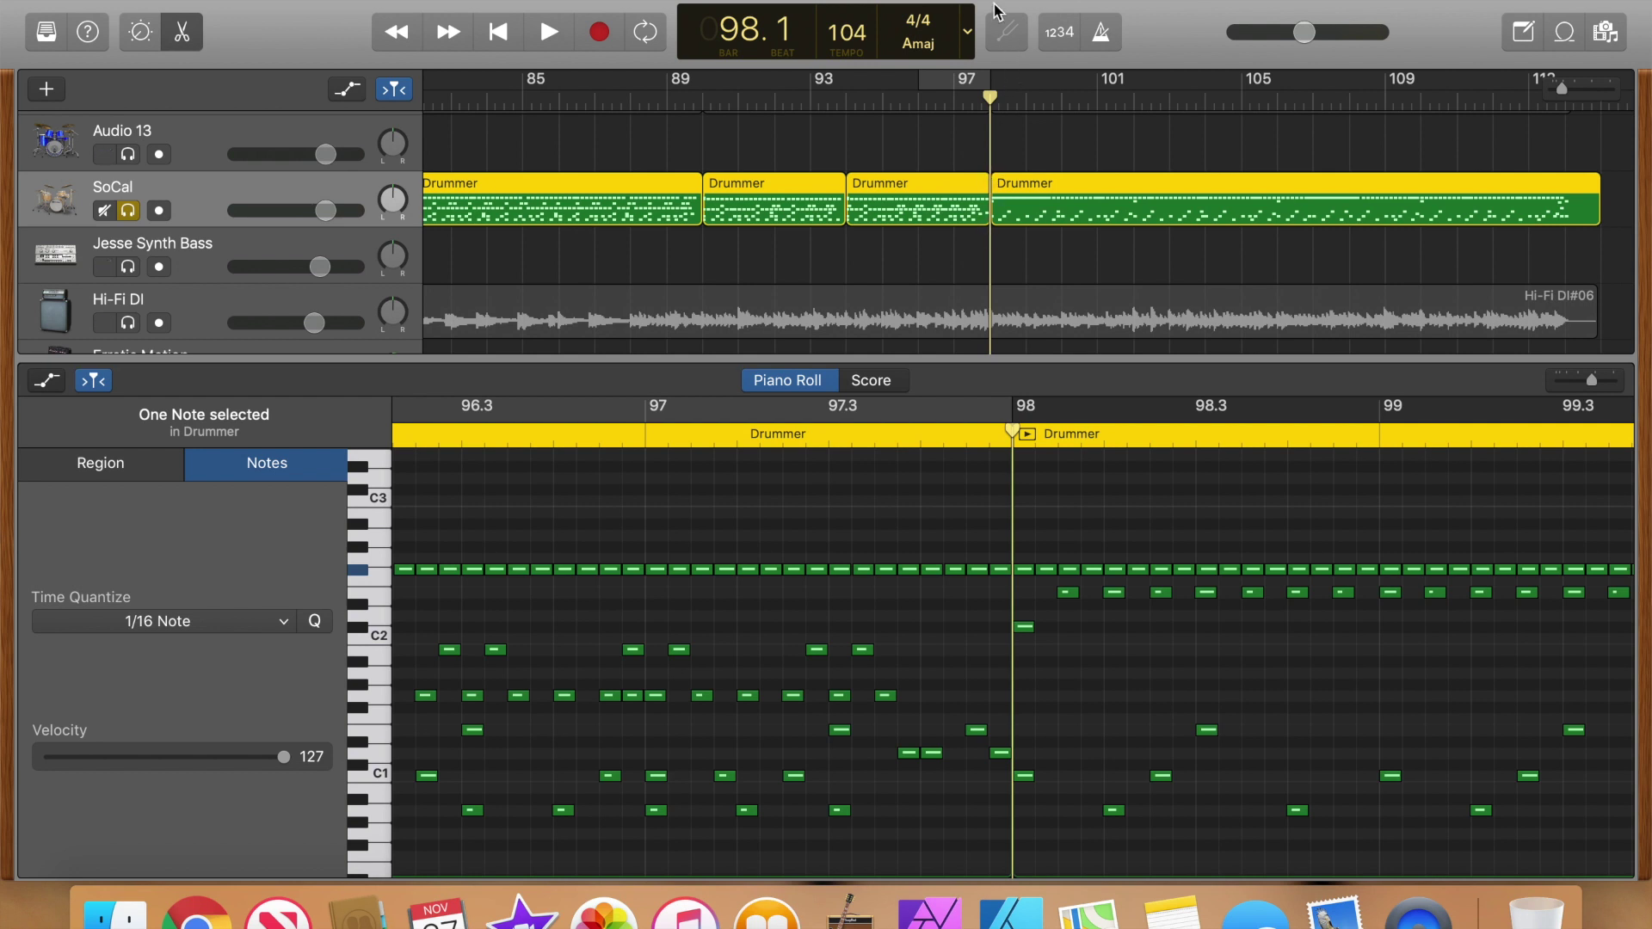
pyautogui.click(996, 137)
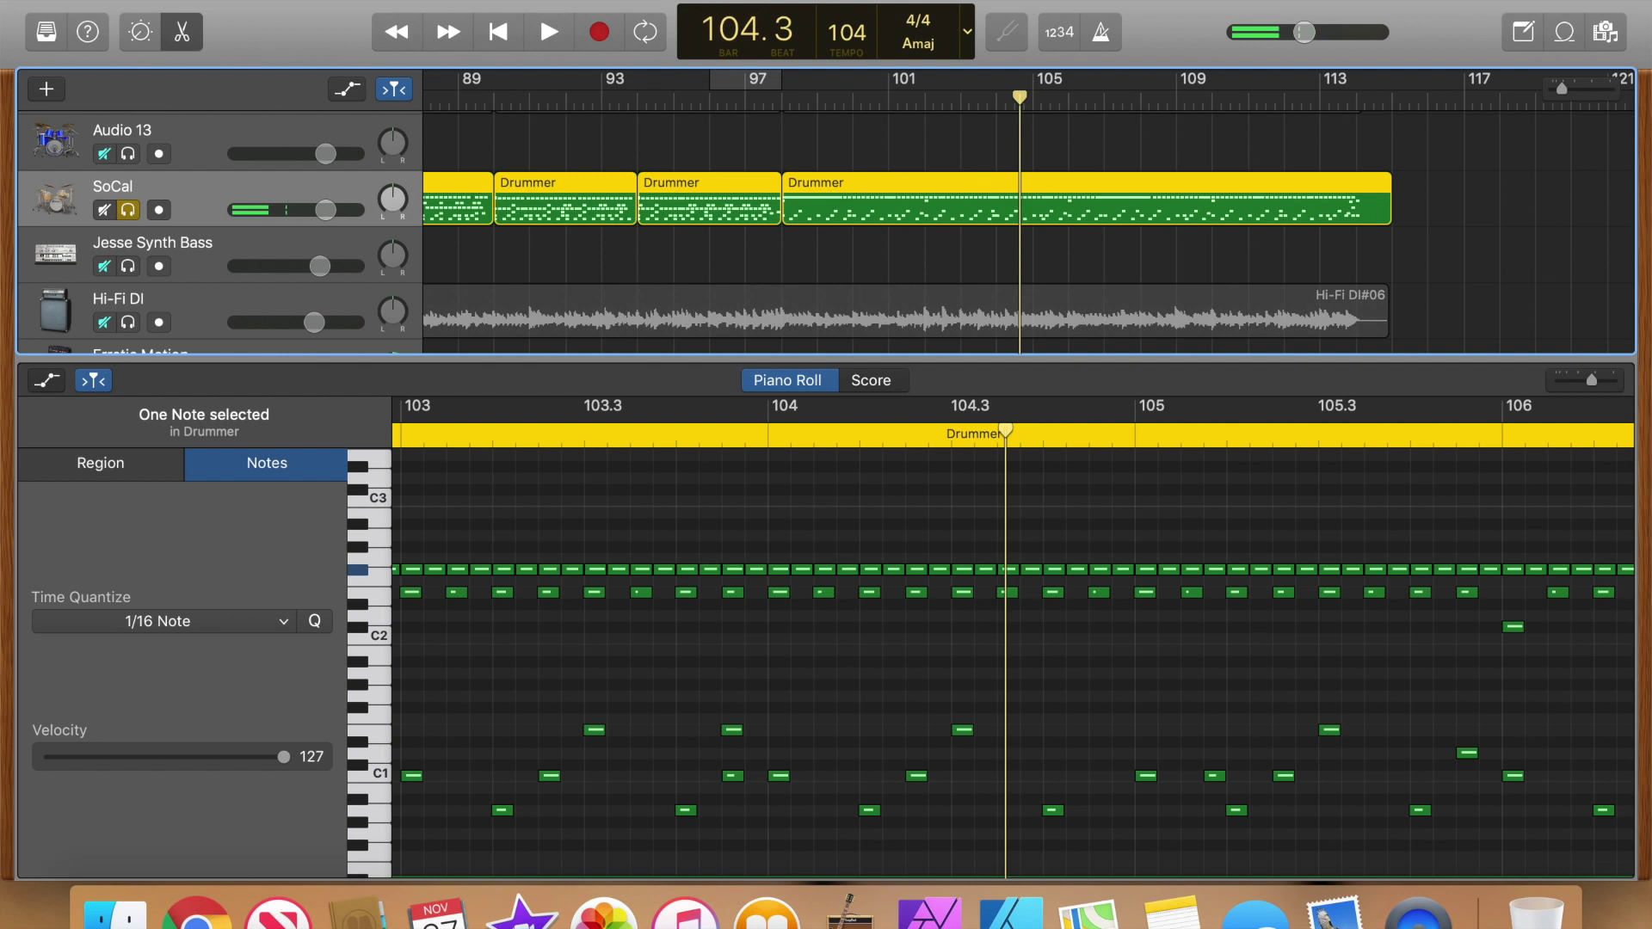
# Replace the PlatinumVerb plug-in on the master output with the Gain plug-in.
pyautogui.click(151, 35)
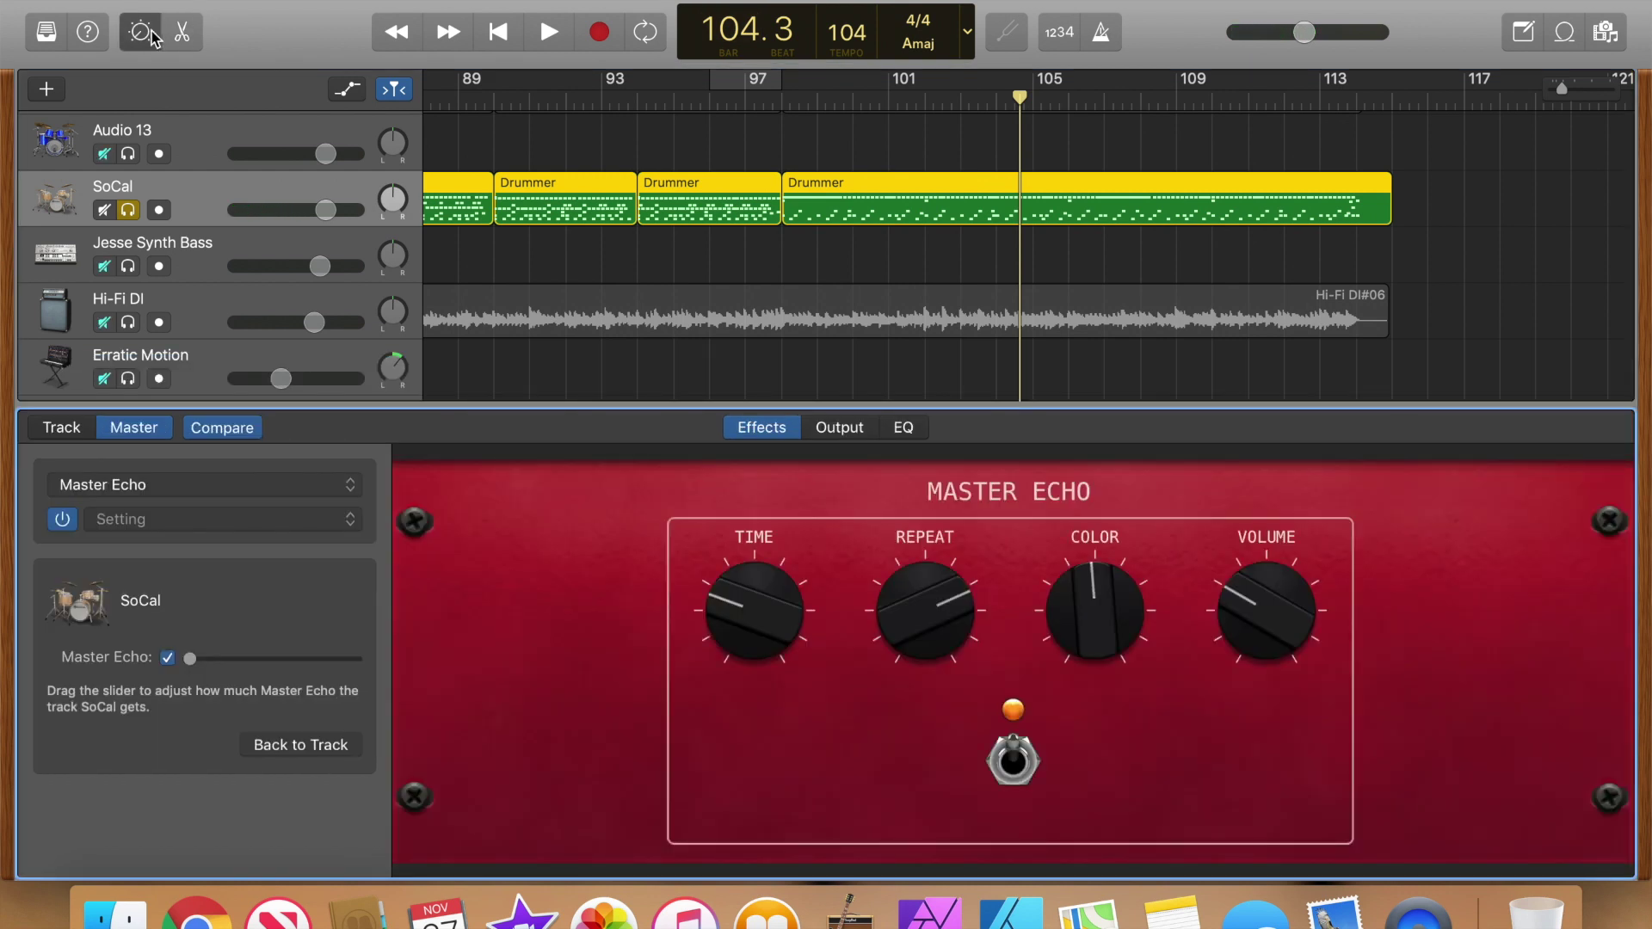
pyautogui.click(839, 430)
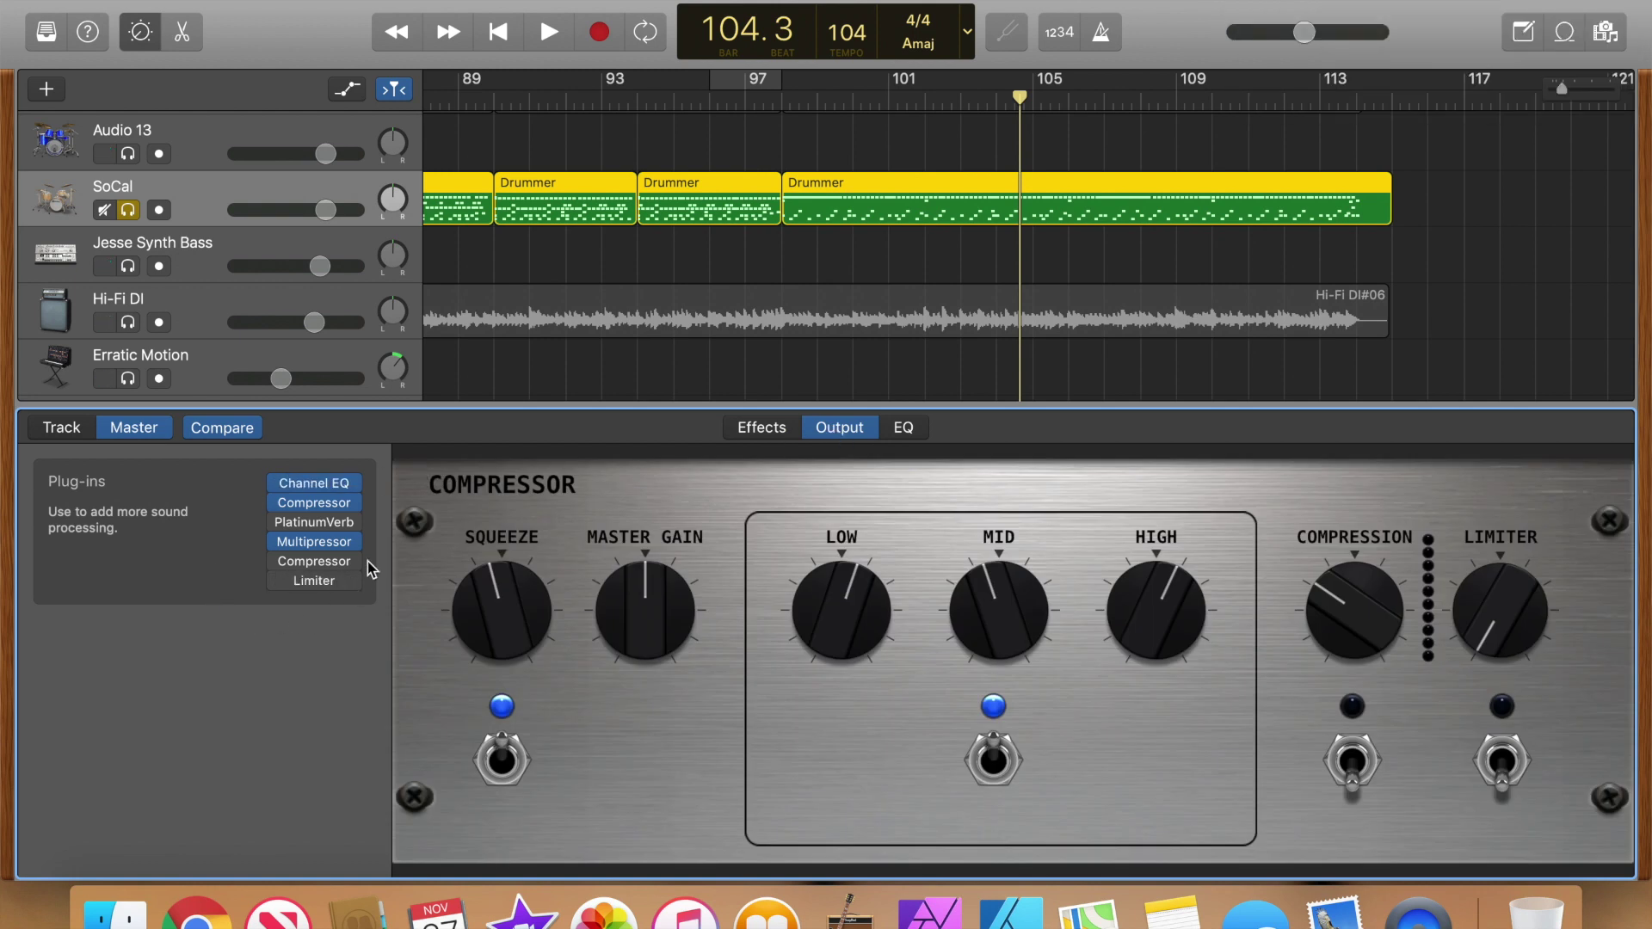
pyautogui.click(354, 523)
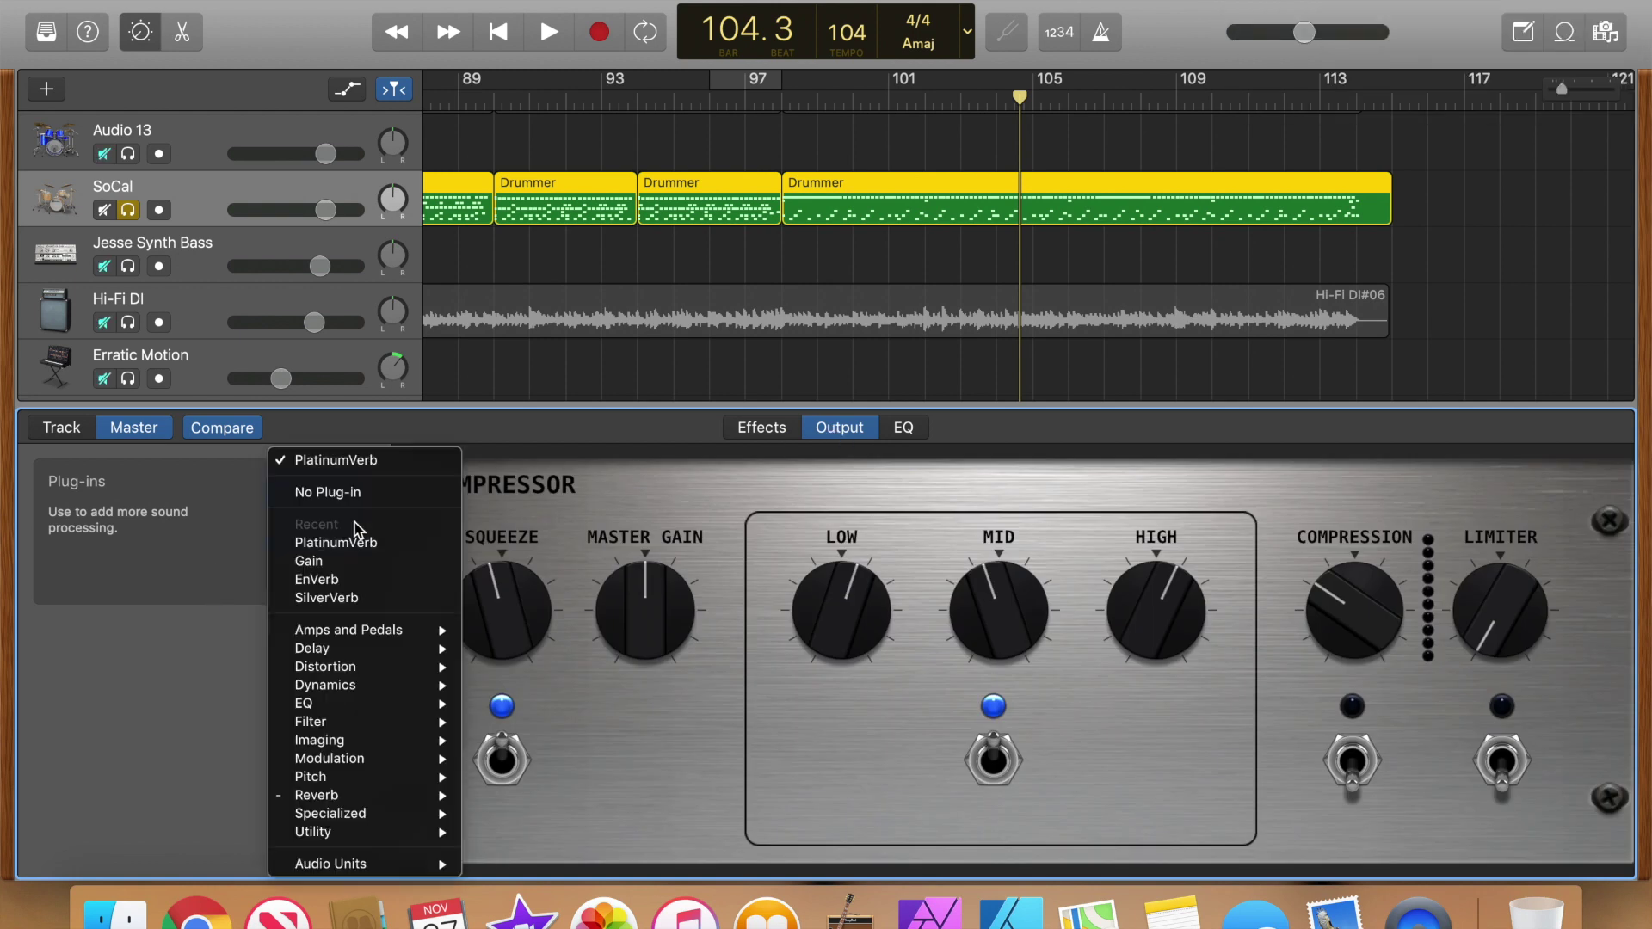
pyautogui.click(329, 561)
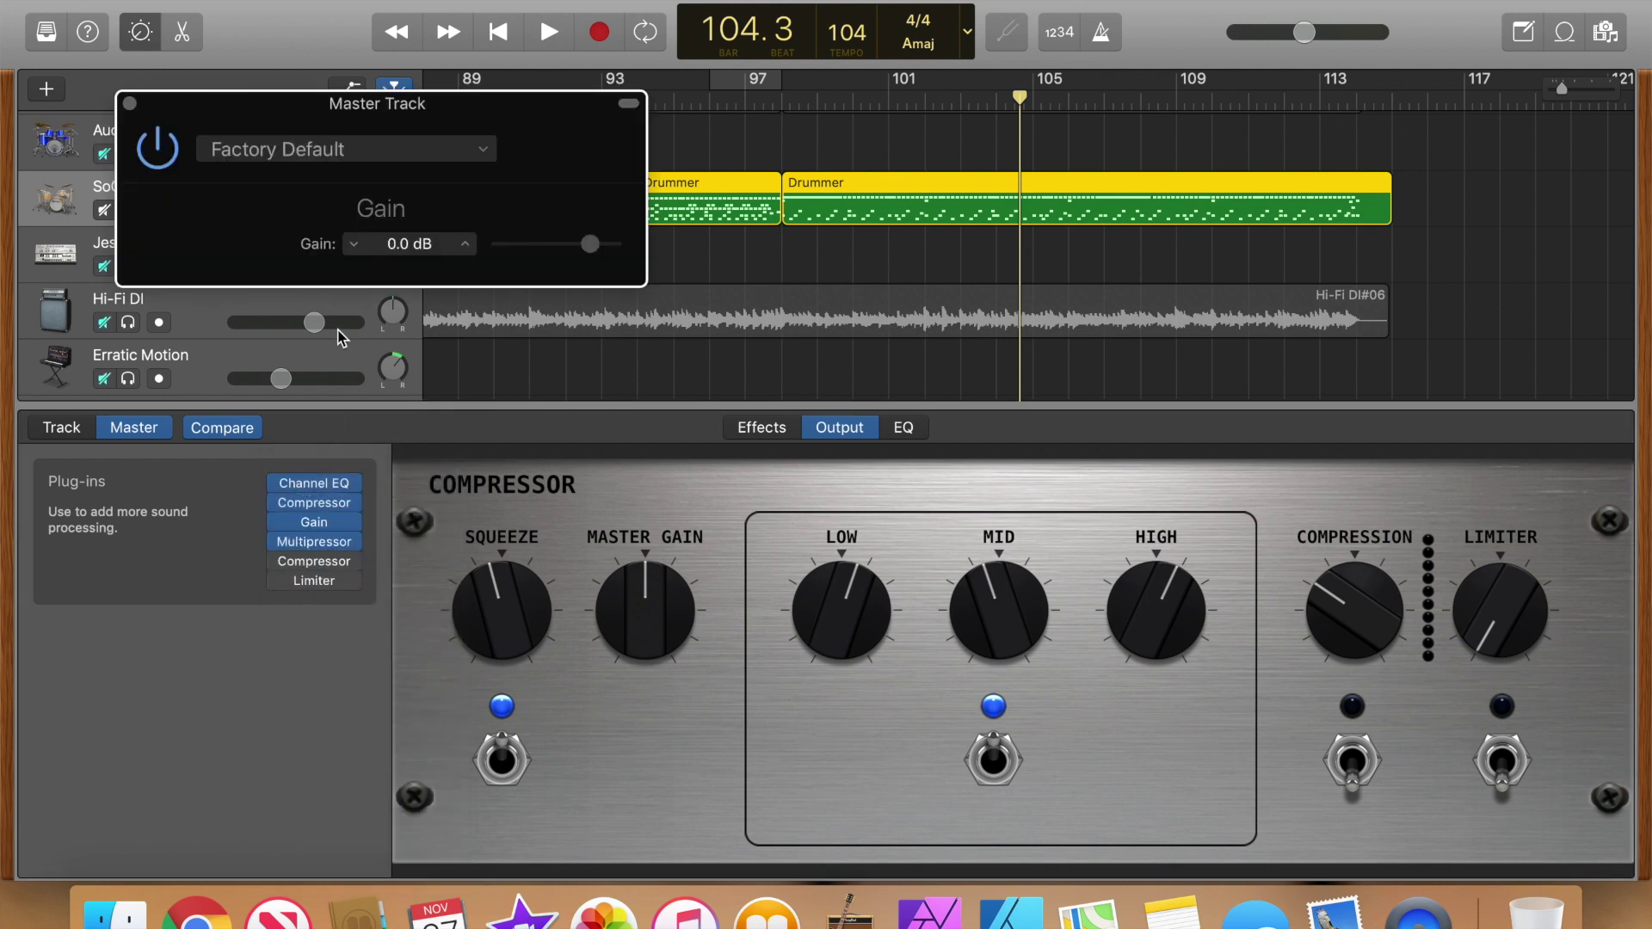
# Apply the Swap Stereo Channels preset to the master Gain plug-in and close its window.
pyautogui.click(347, 168)
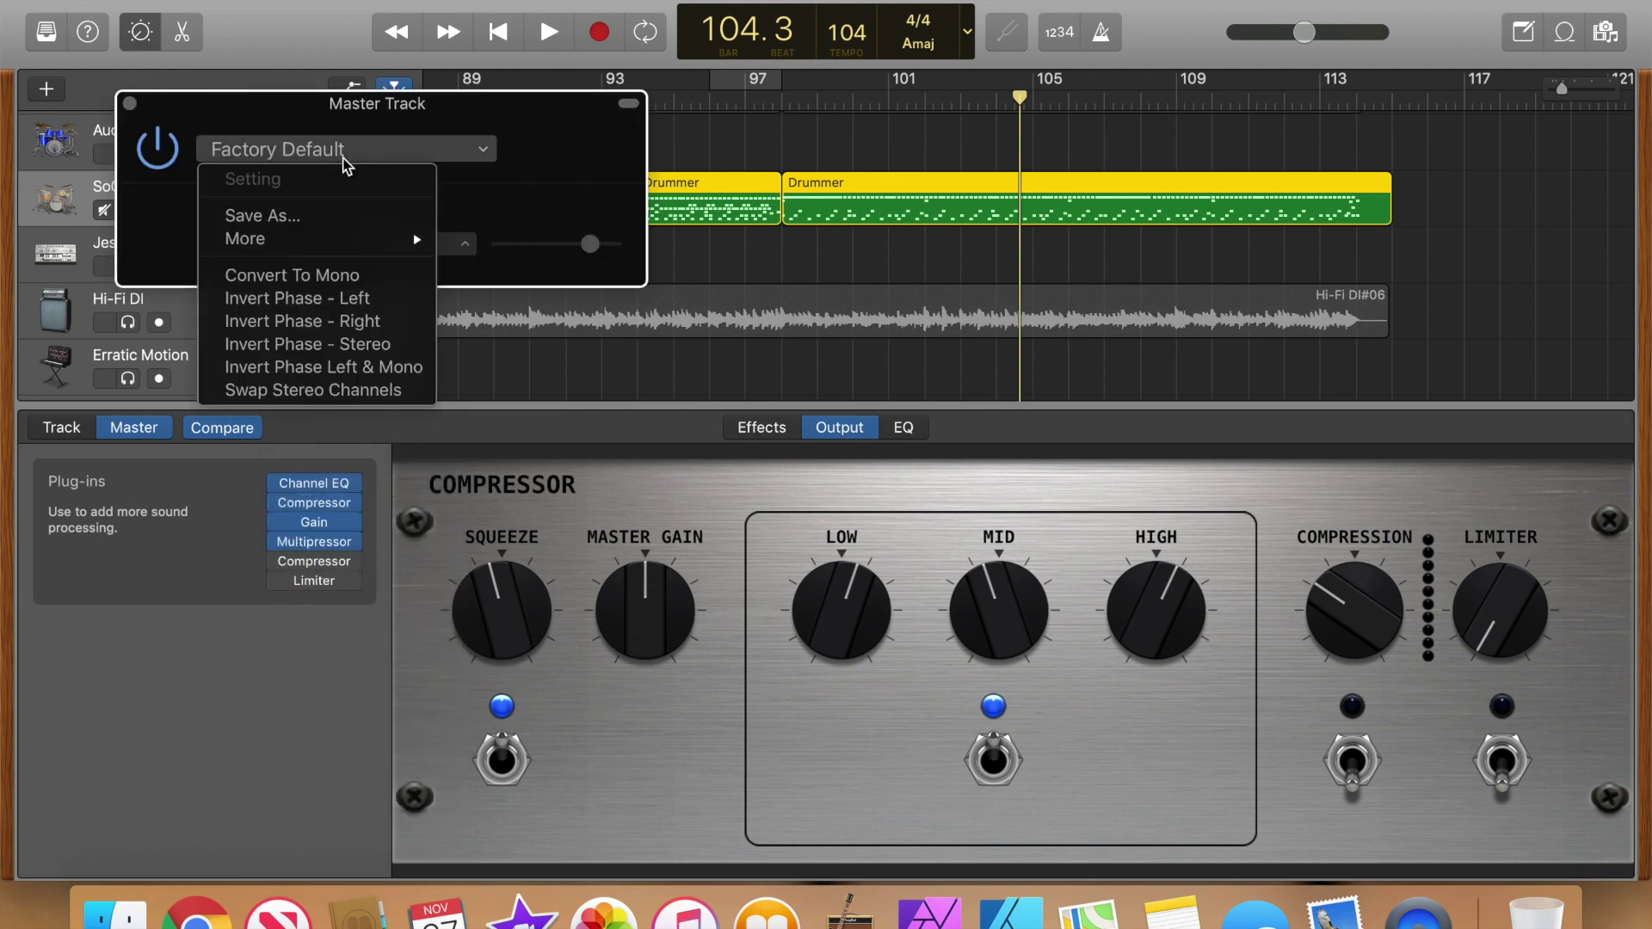
pyautogui.click(327, 392)
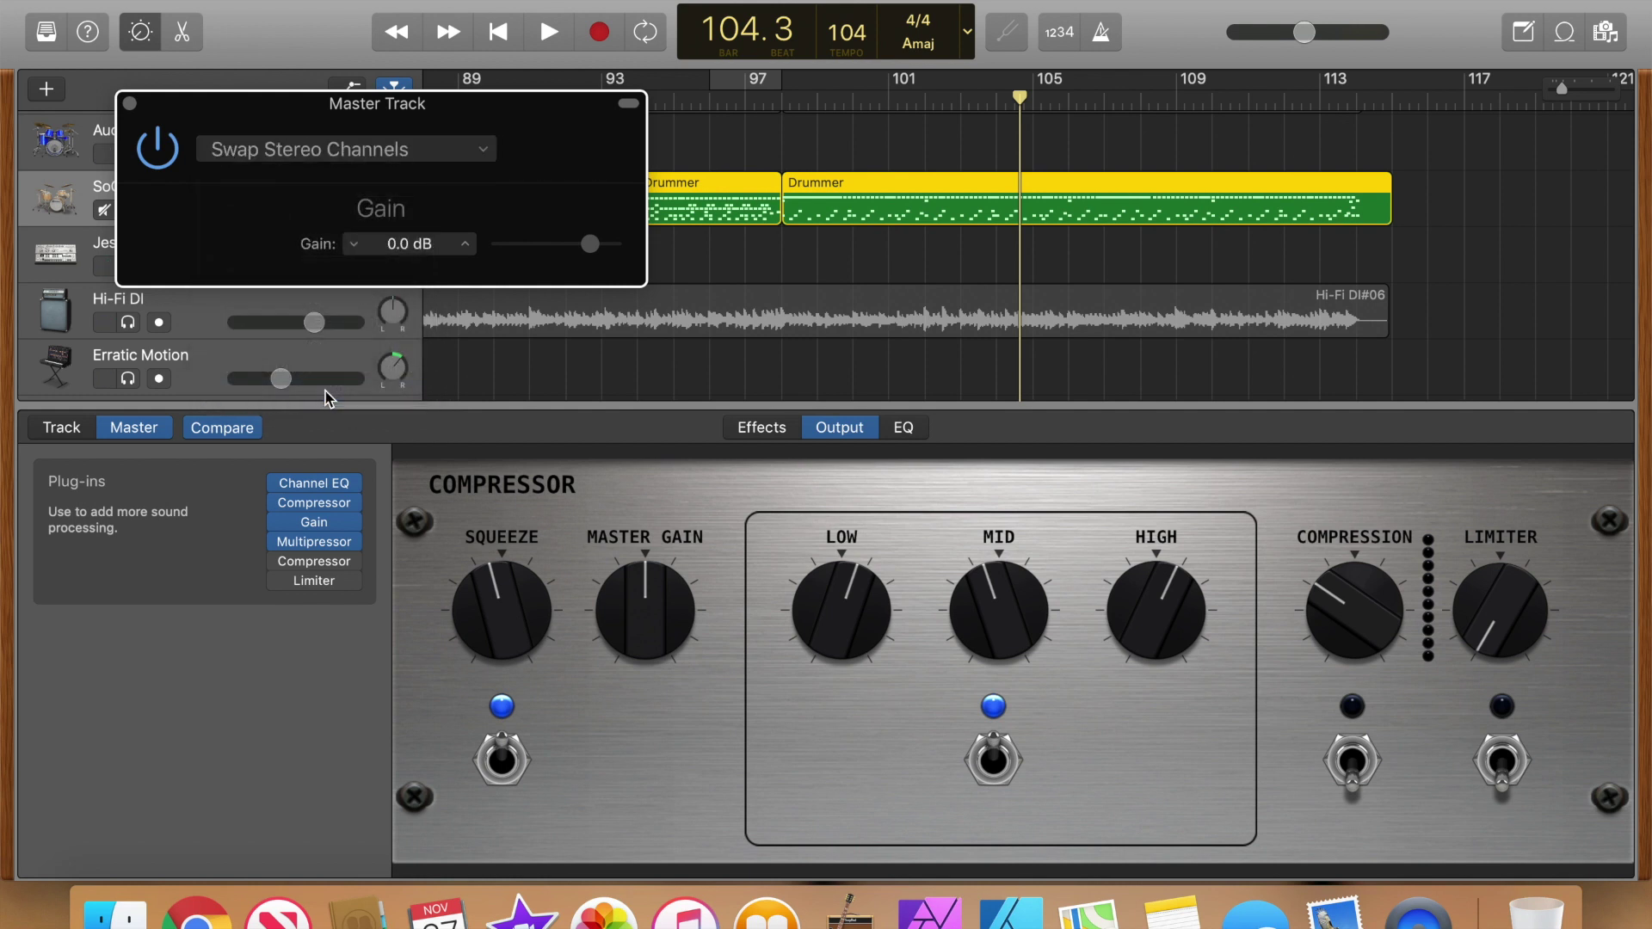
pyautogui.click(130, 104)
# Return the playhead to bar 98, show the drum region's notes and listen to the soloed drums.
pyautogui.click(782, 96)
pyautogui.click(182, 32)
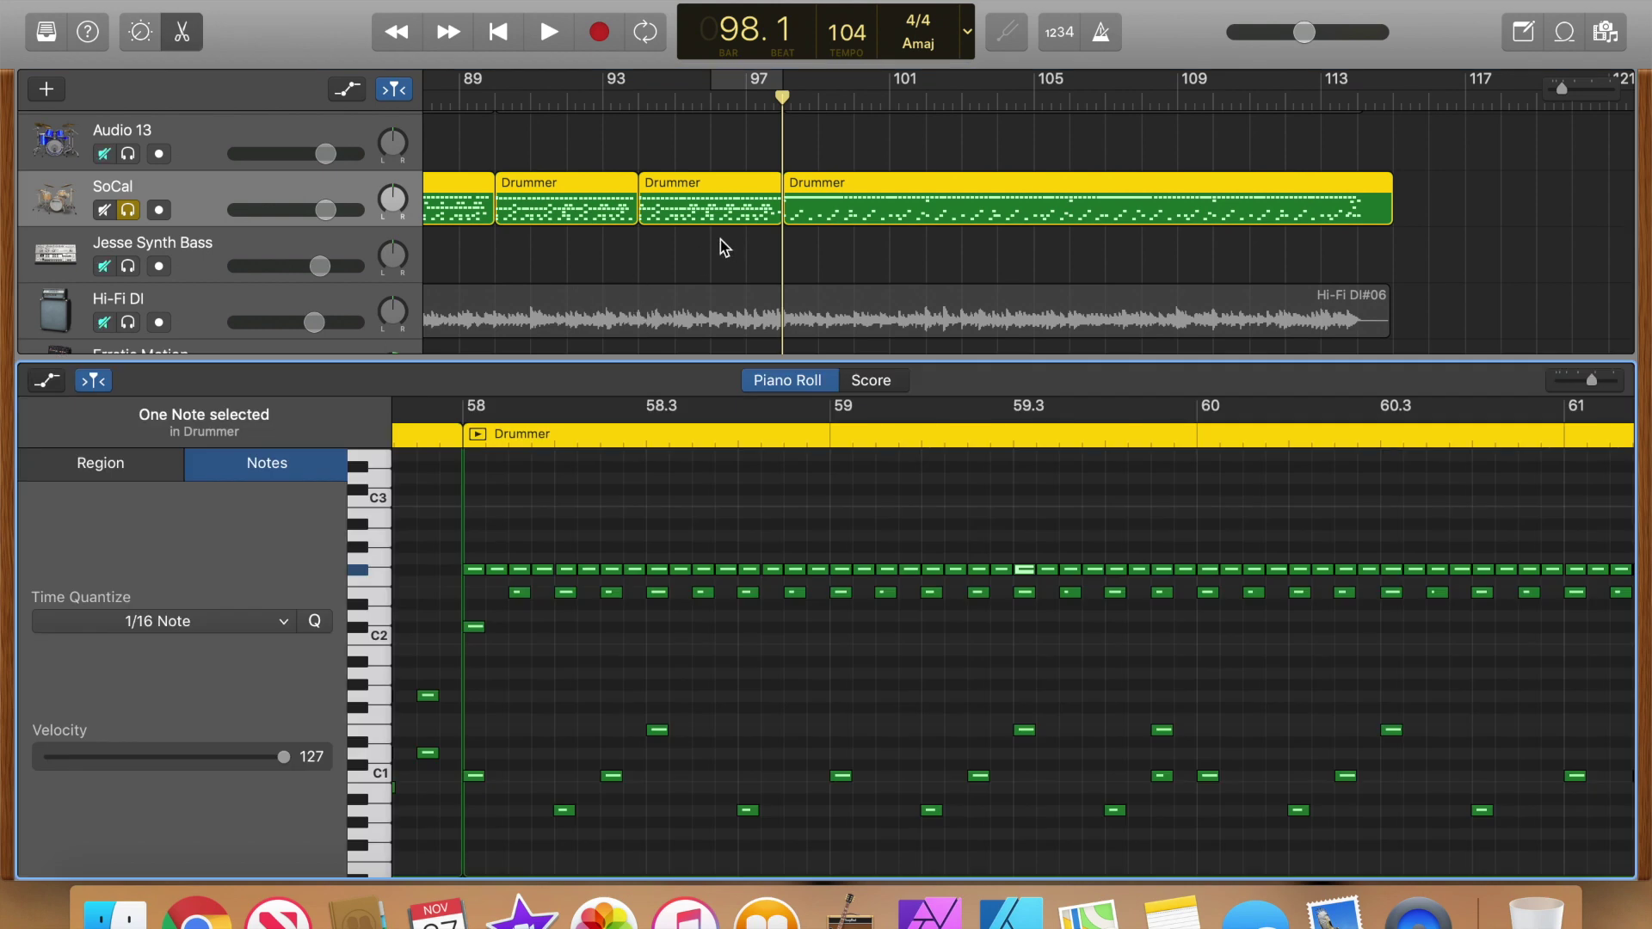
pyautogui.press('space')
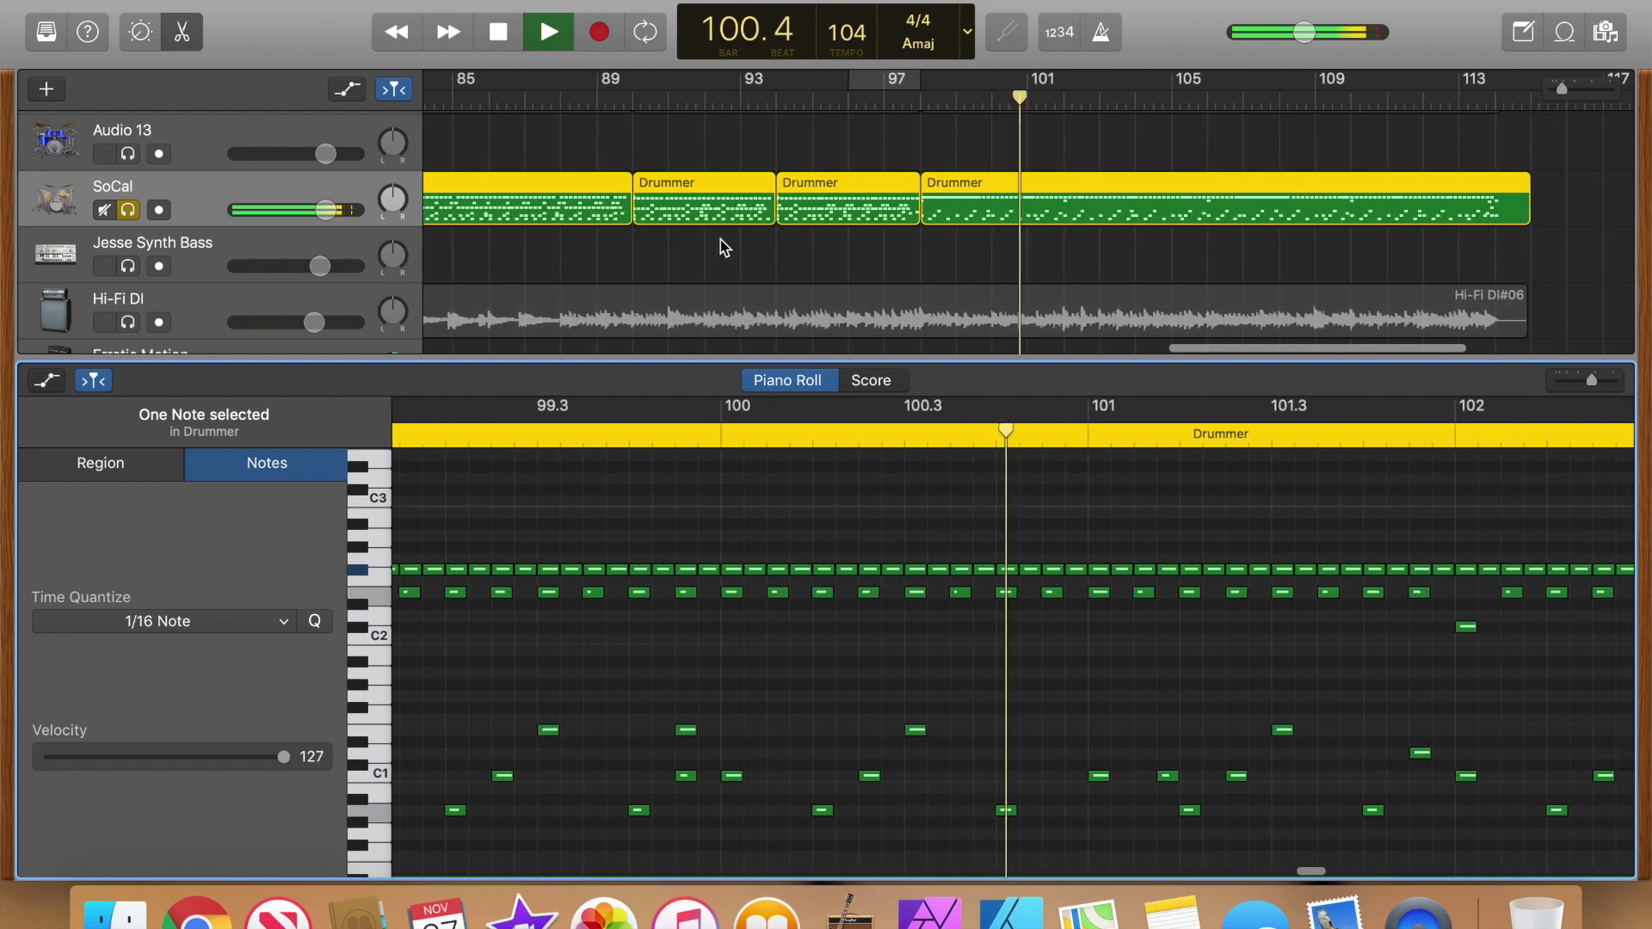
pyautogui.press('space')
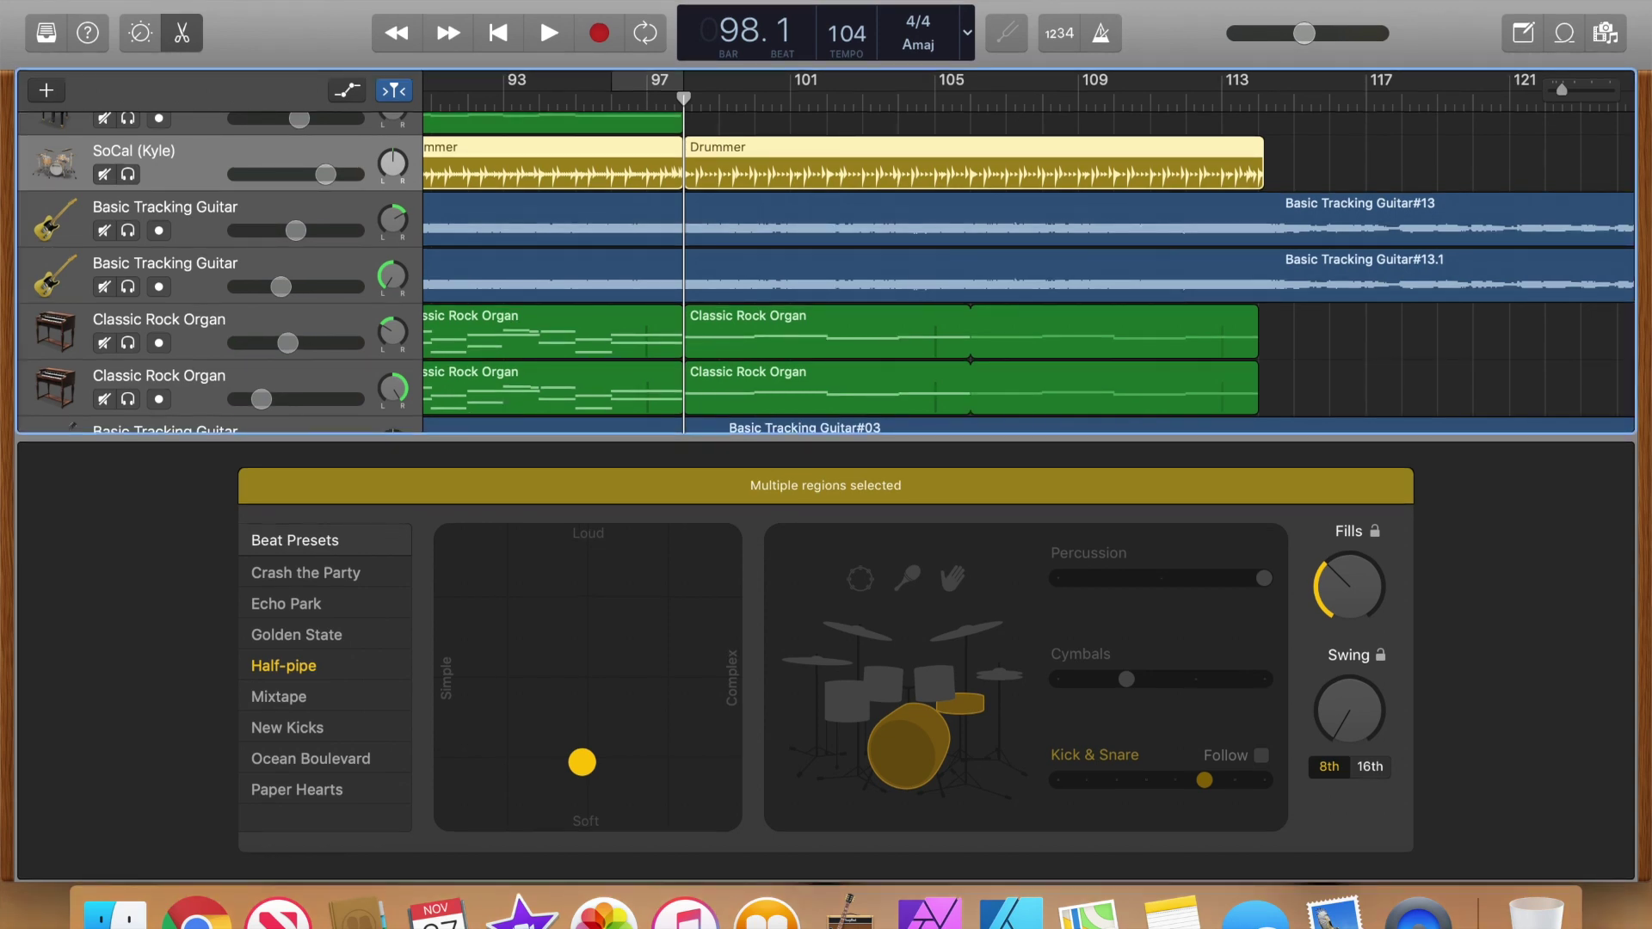
pyautogui.click(307, 2)
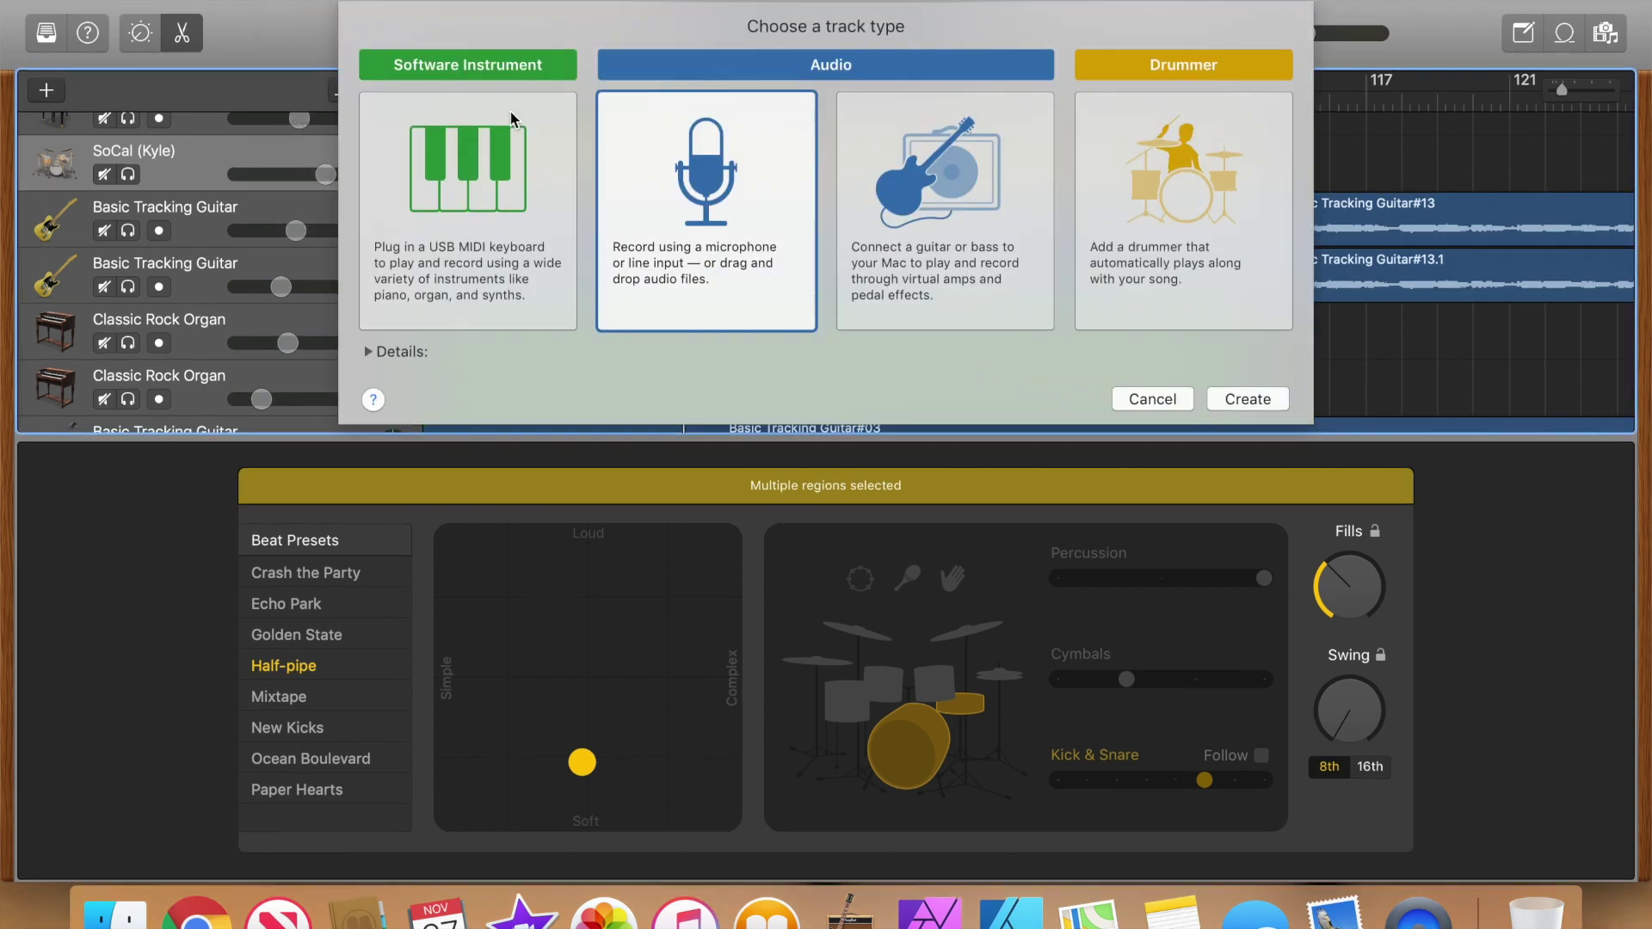
pyautogui.click(1189, 233)
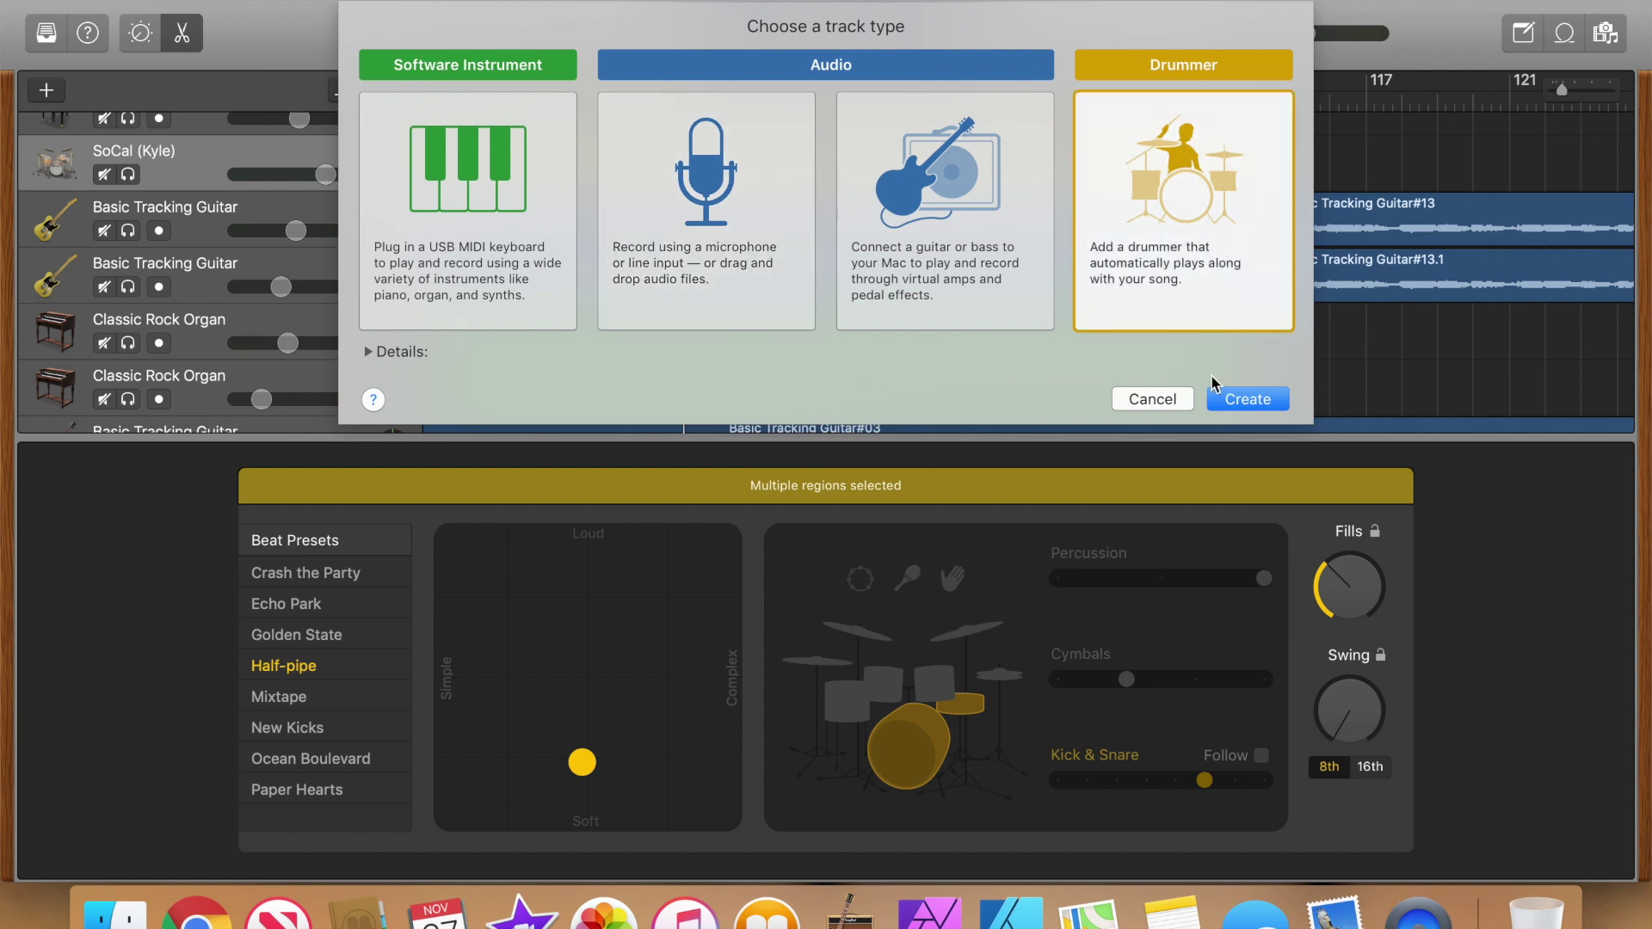
pyautogui.click(1179, 403)
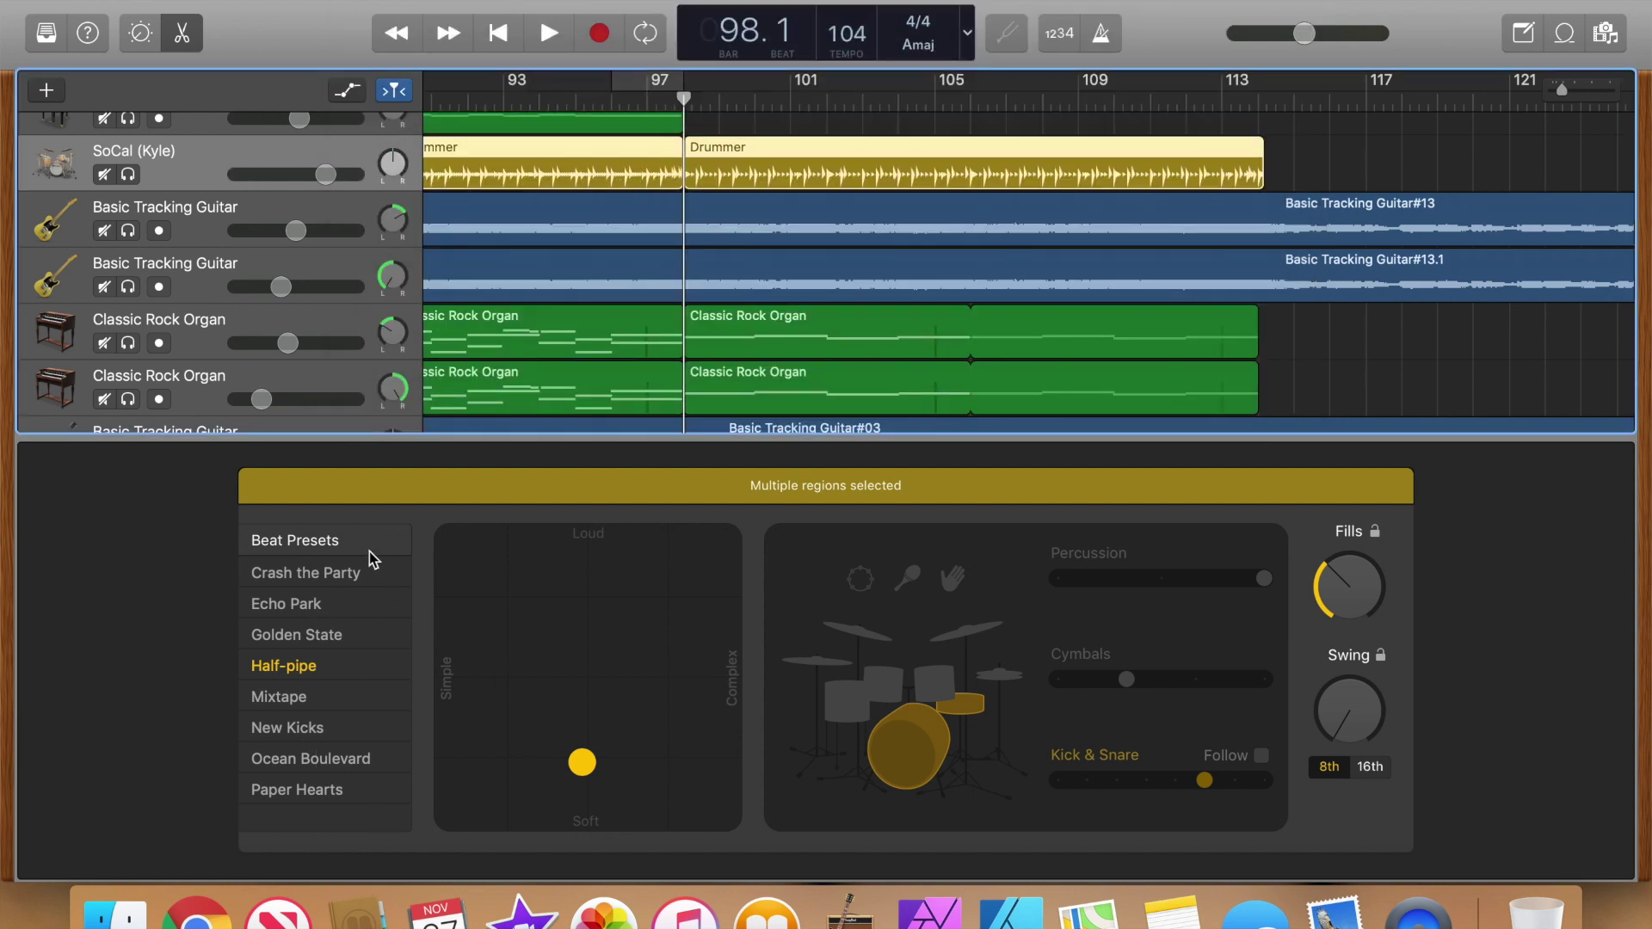
# Apply the Crash the Party beat preset to the selected drummer regions and browse the drum kits in the sound library.
pyautogui.click(329, 569)
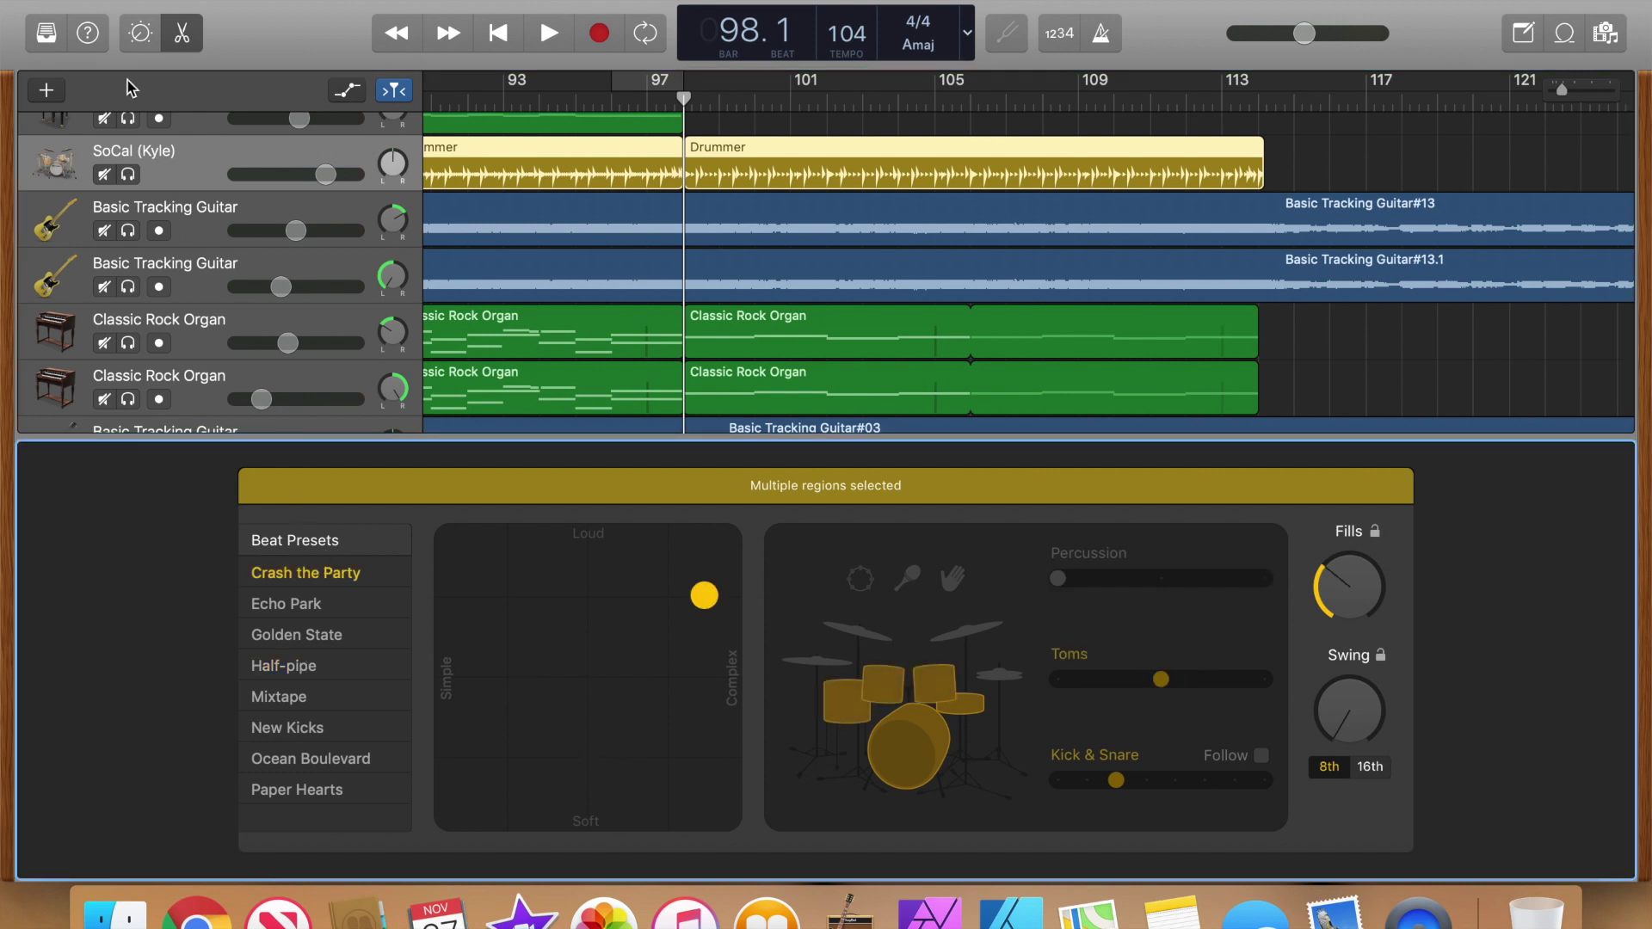
pyautogui.press('y')
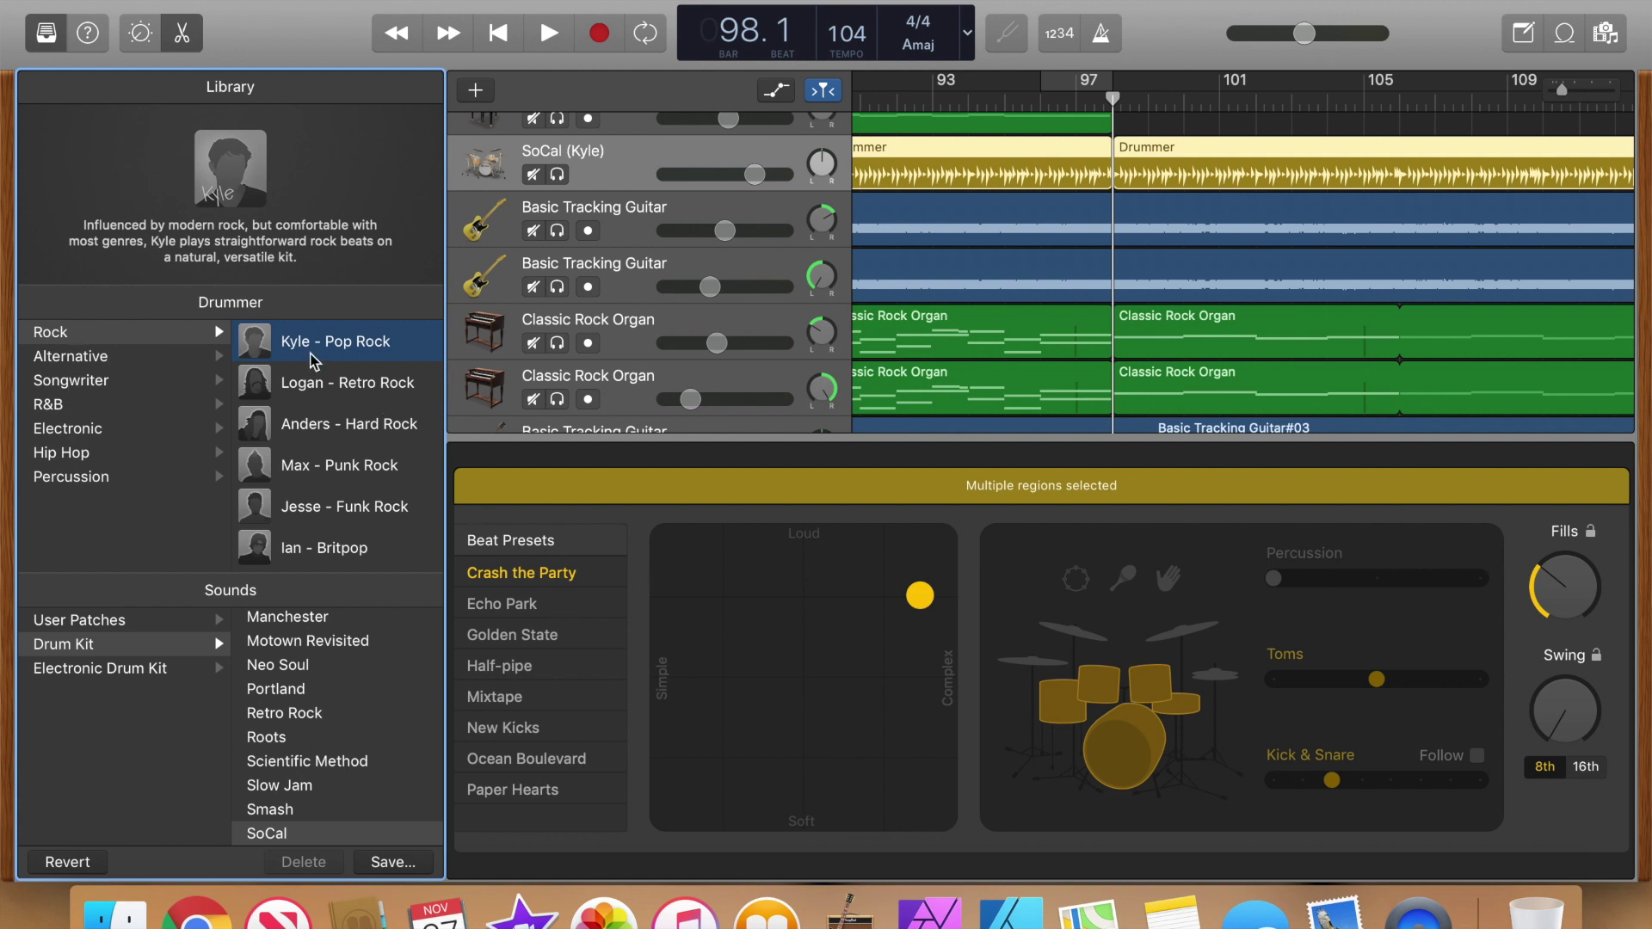
pyautogui.scroll(-2, 339, 740)
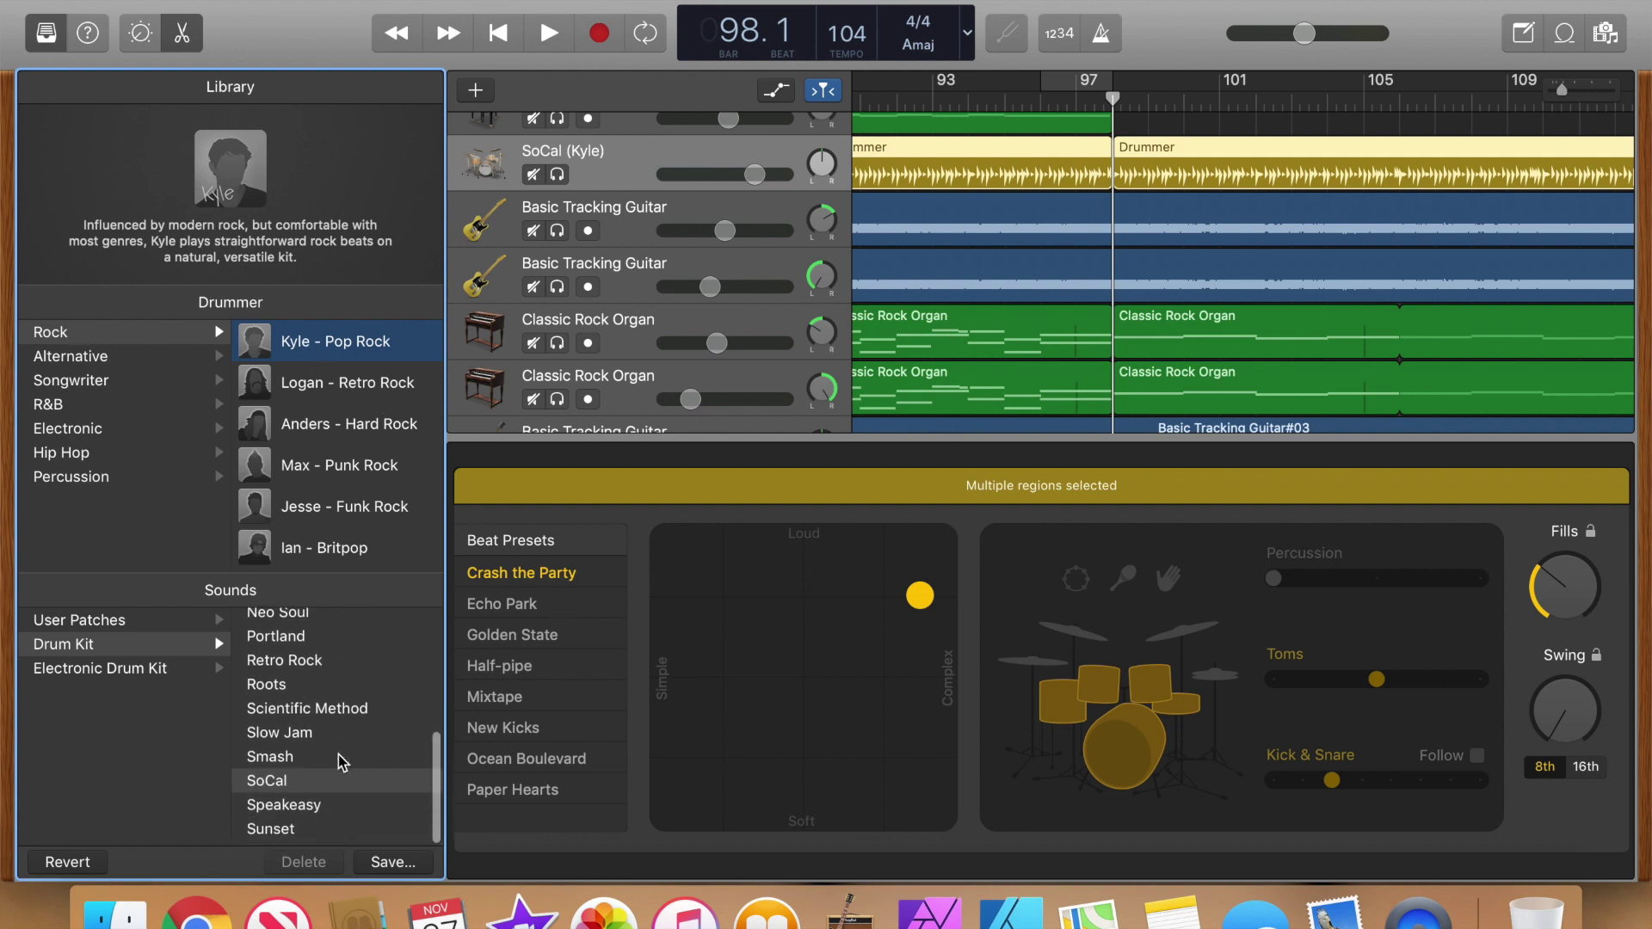
pyautogui.scroll(2, 341, 761)
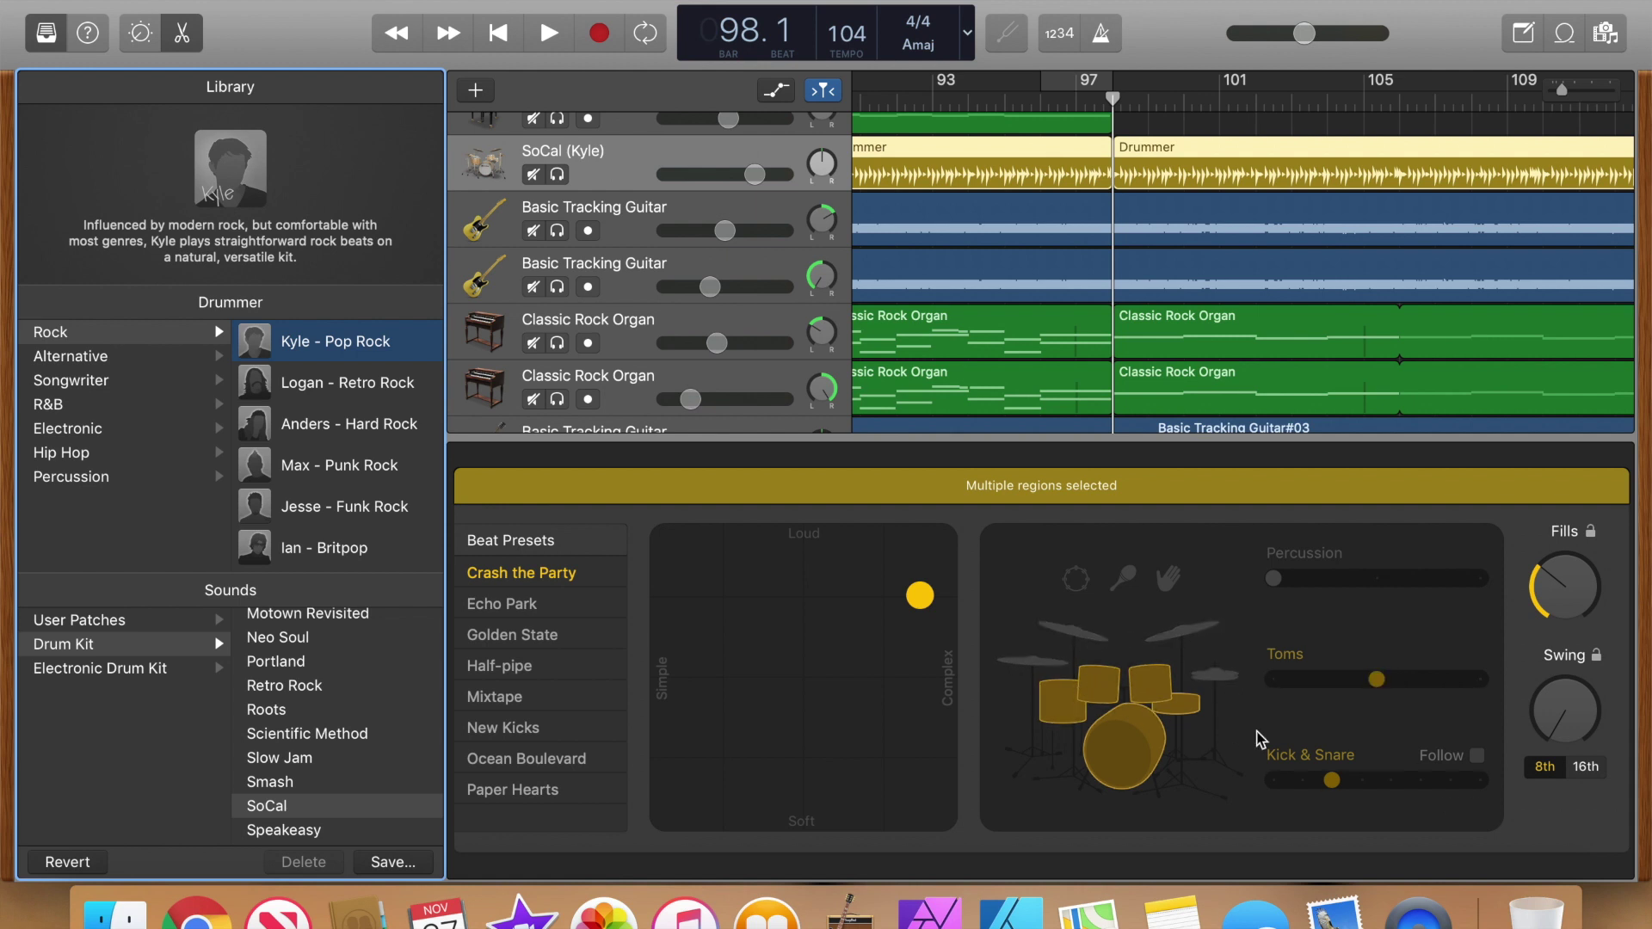
# Solo the SoCal drummer track and play it back from bar 98.
pyautogui.hscroll(2, 1177, 378)
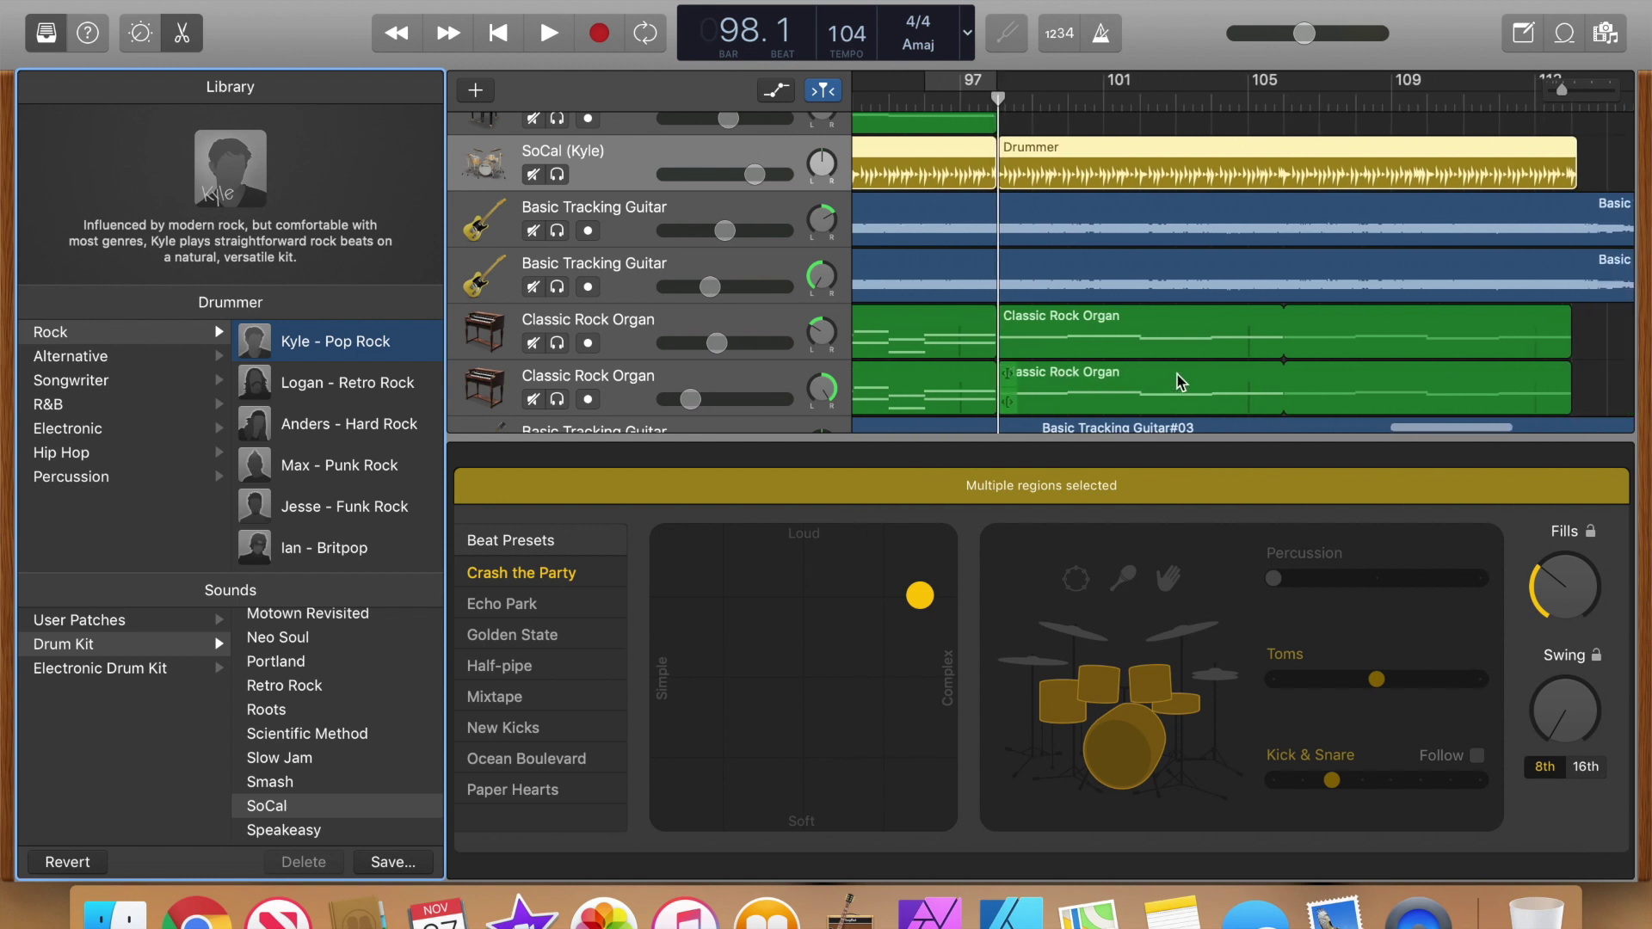
pyautogui.click(557, 173)
pyautogui.press('space')
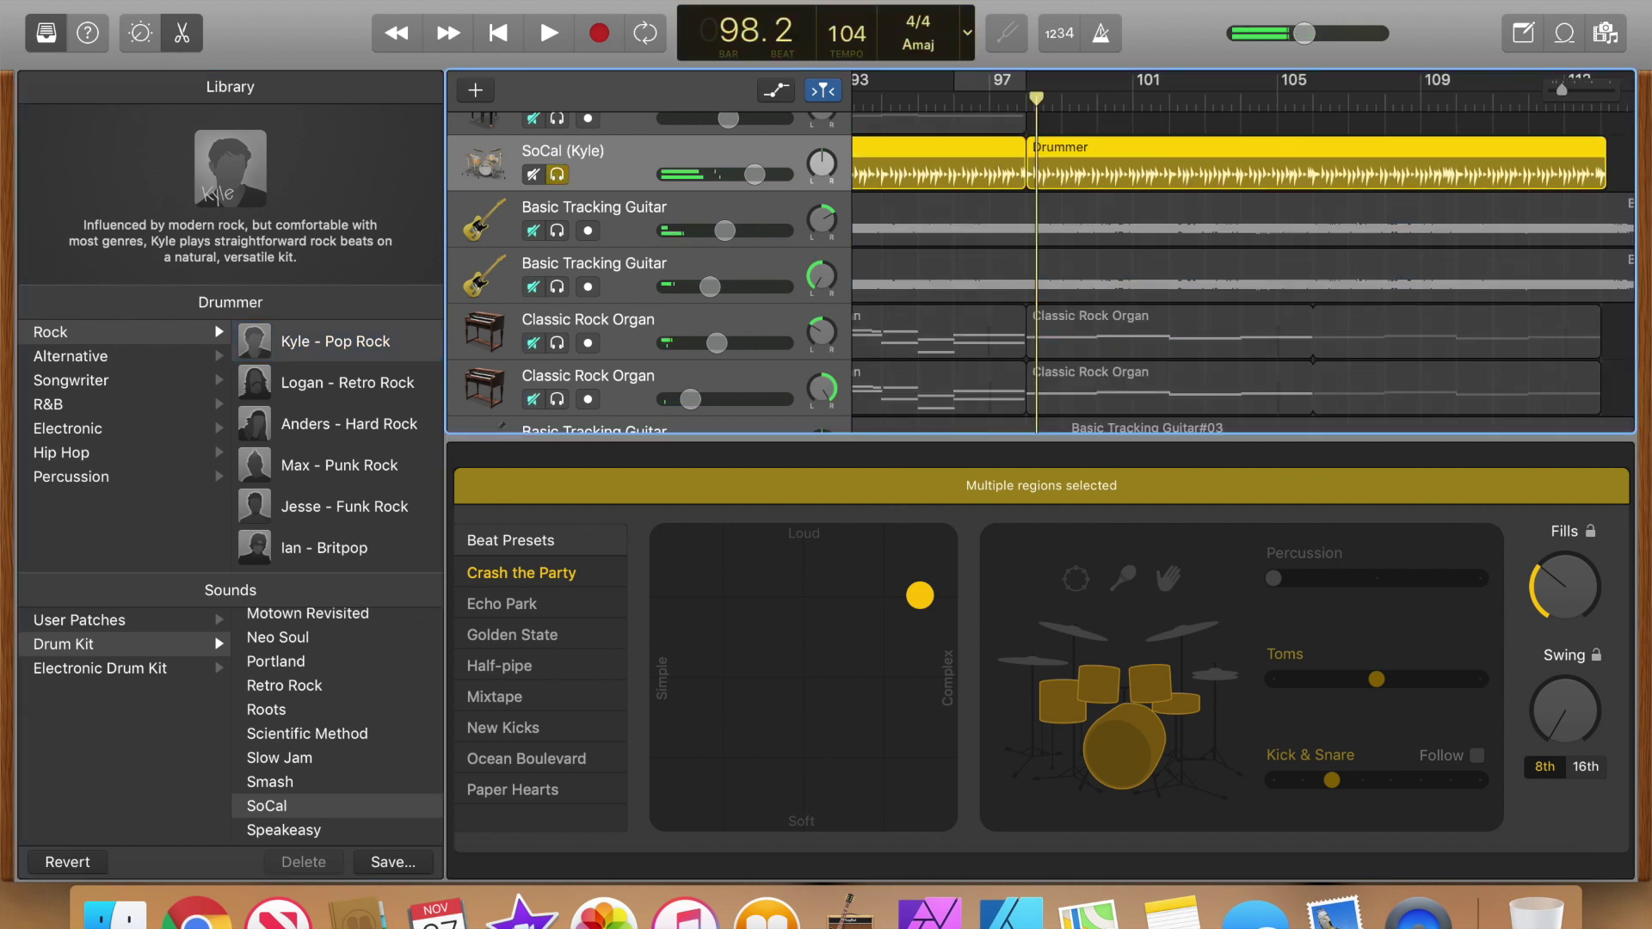
pyautogui.click(1026, 102)
pyautogui.press('space')
pyautogui.hscroll(-3, 1069, 228)
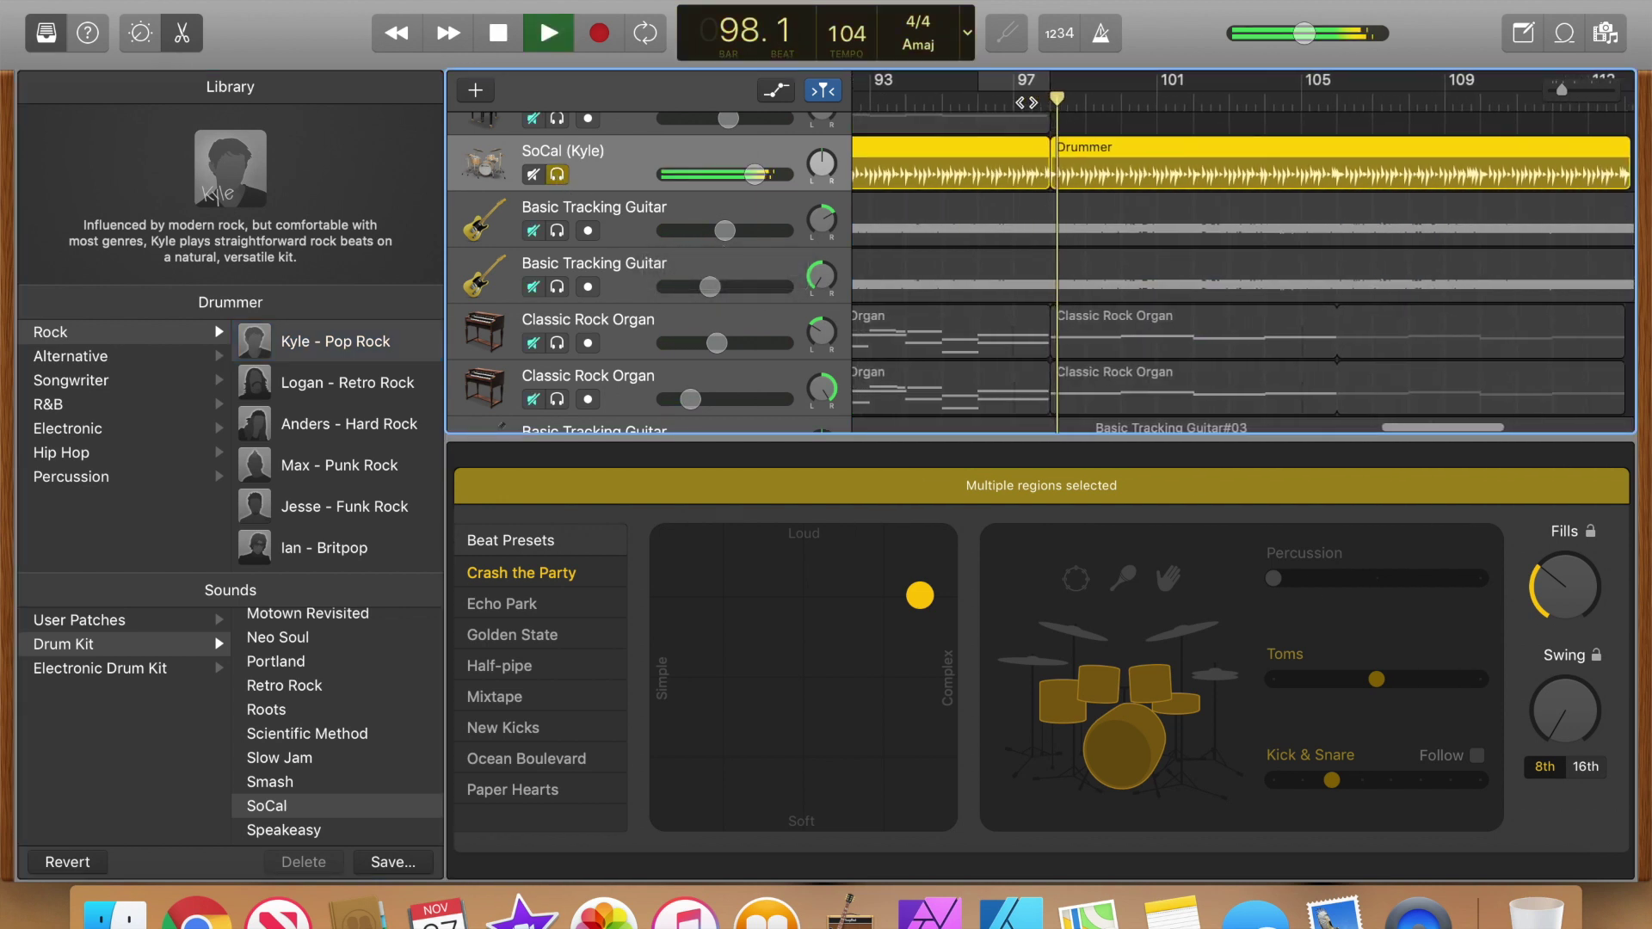
pyautogui.hscroll(3, 1069, 228)
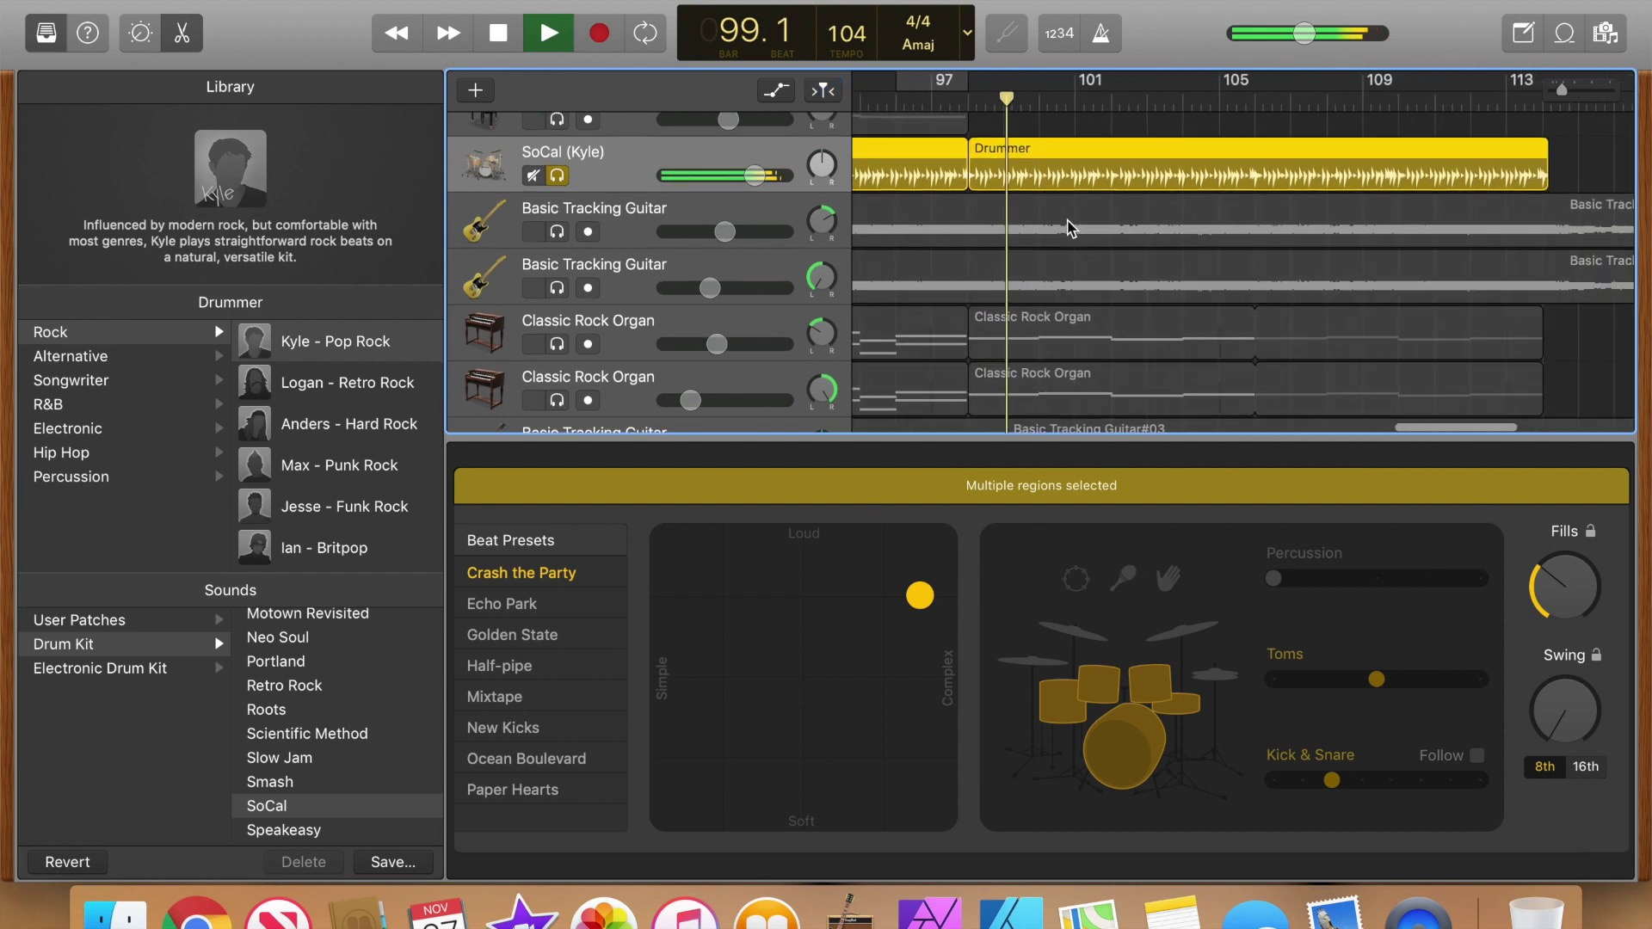
pyautogui.press('space')
# Create a software instrument track below the SoCal drummer track and assign it the SoCal drum kit.
pyautogui.scroll(1, 1071, 245)
pyautogui.hscroll(-1, 1071, 245)
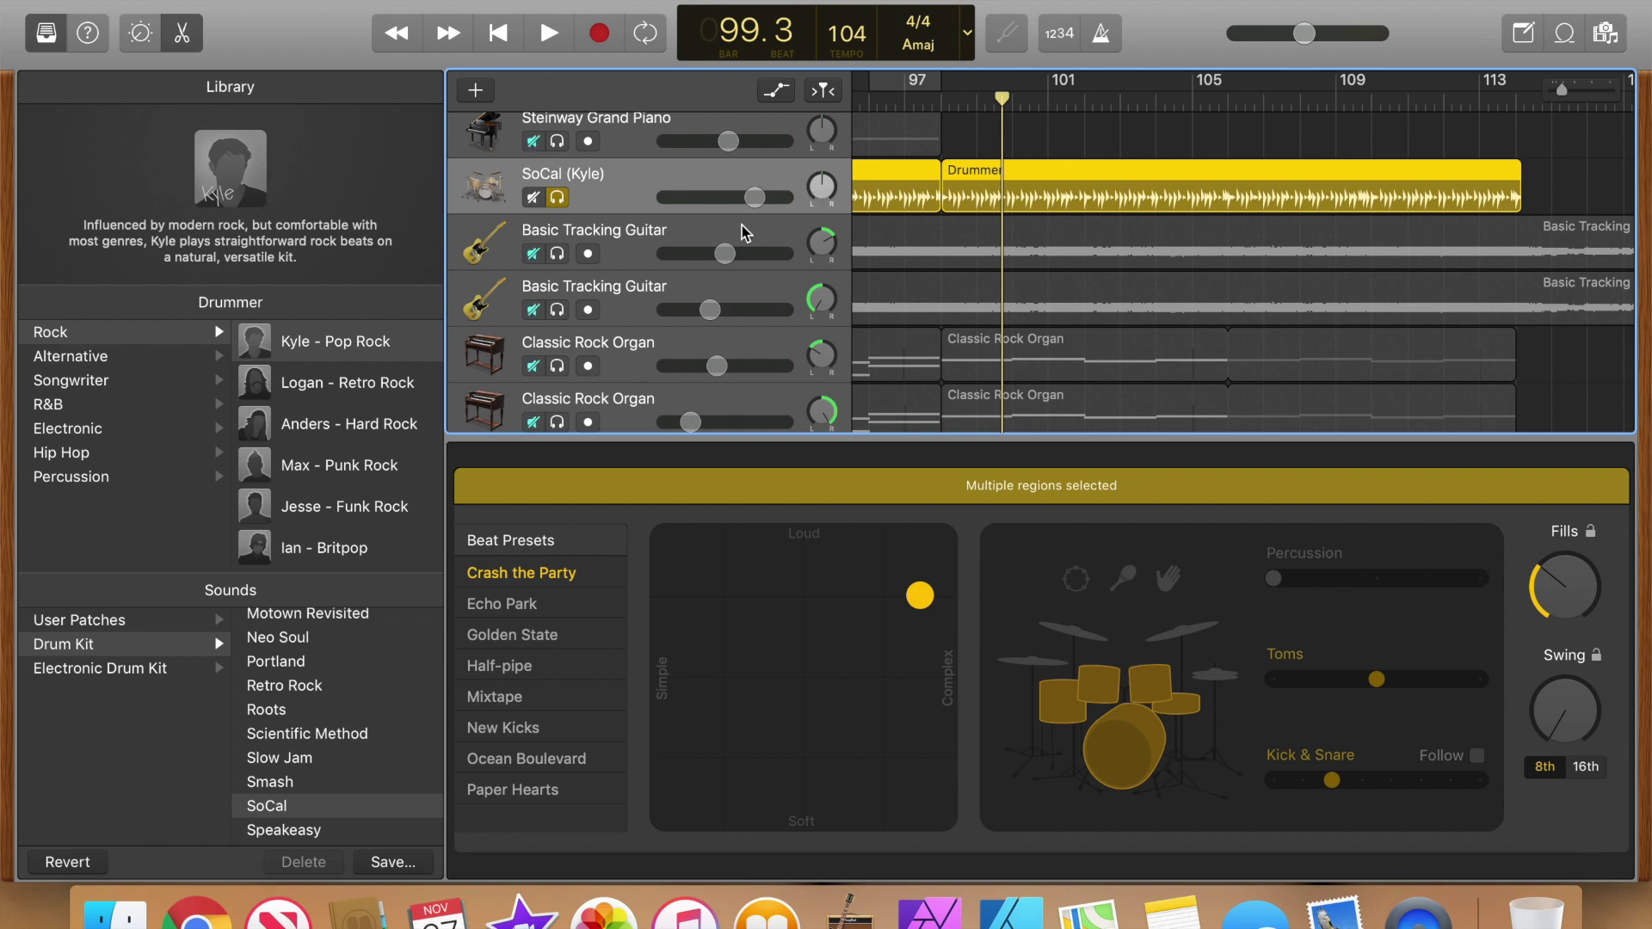
pyautogui.scroll(1, 771, 252)
pyautogui.hscroll(1, 770, 253)
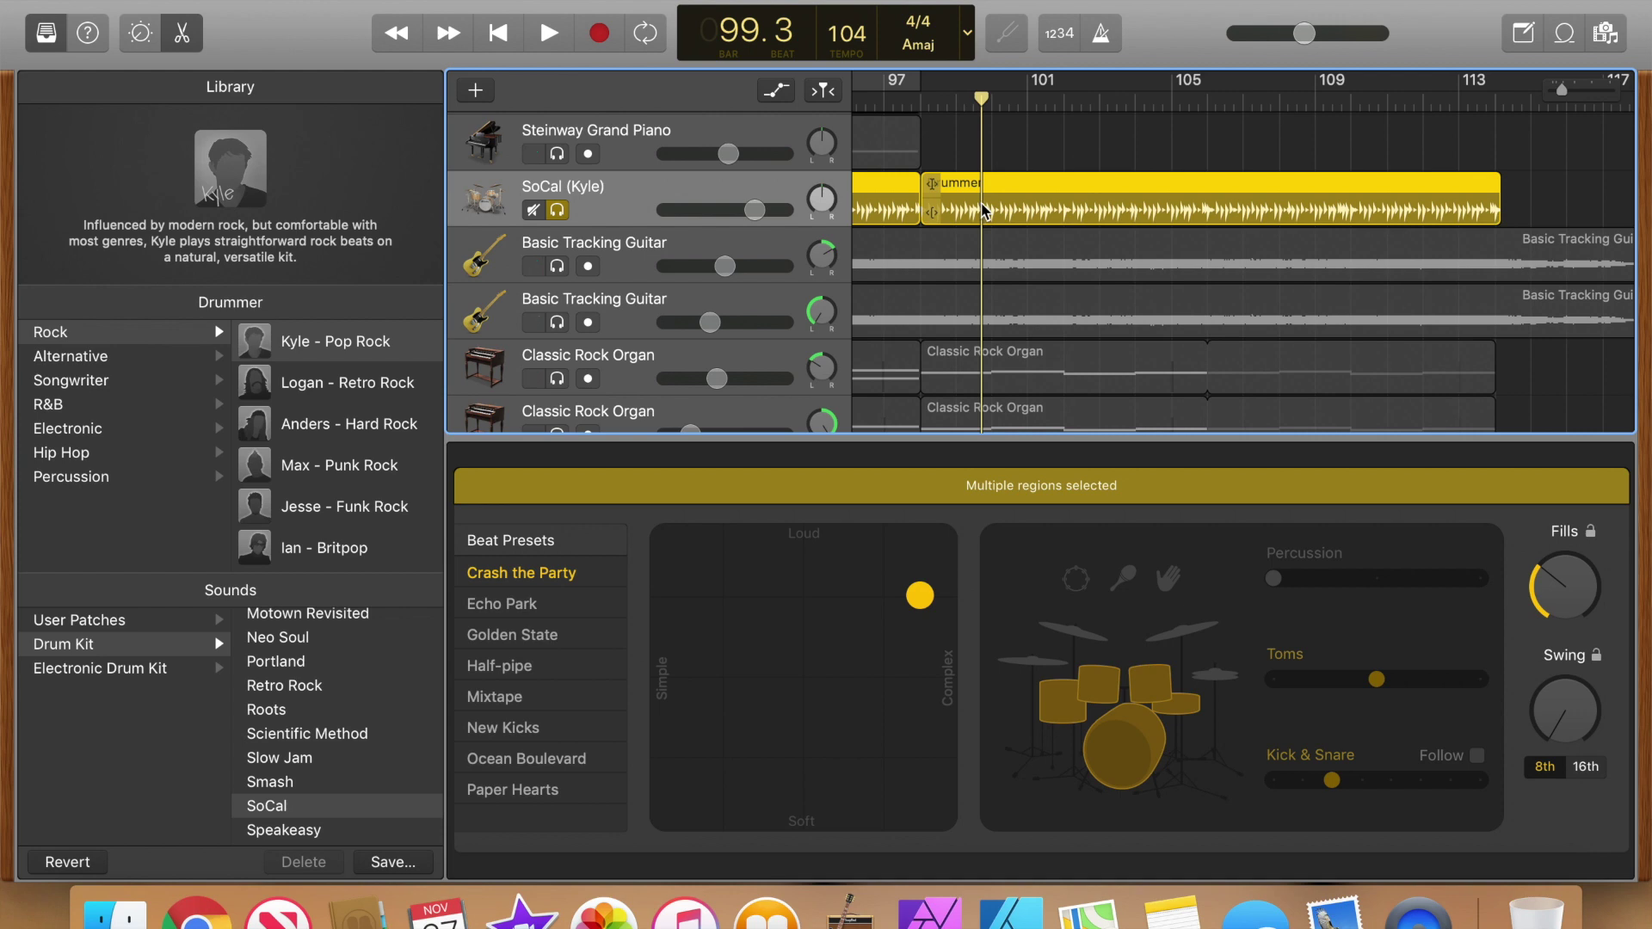
pyautogui.click(284, 0)
pyautogui.click(327, 0)
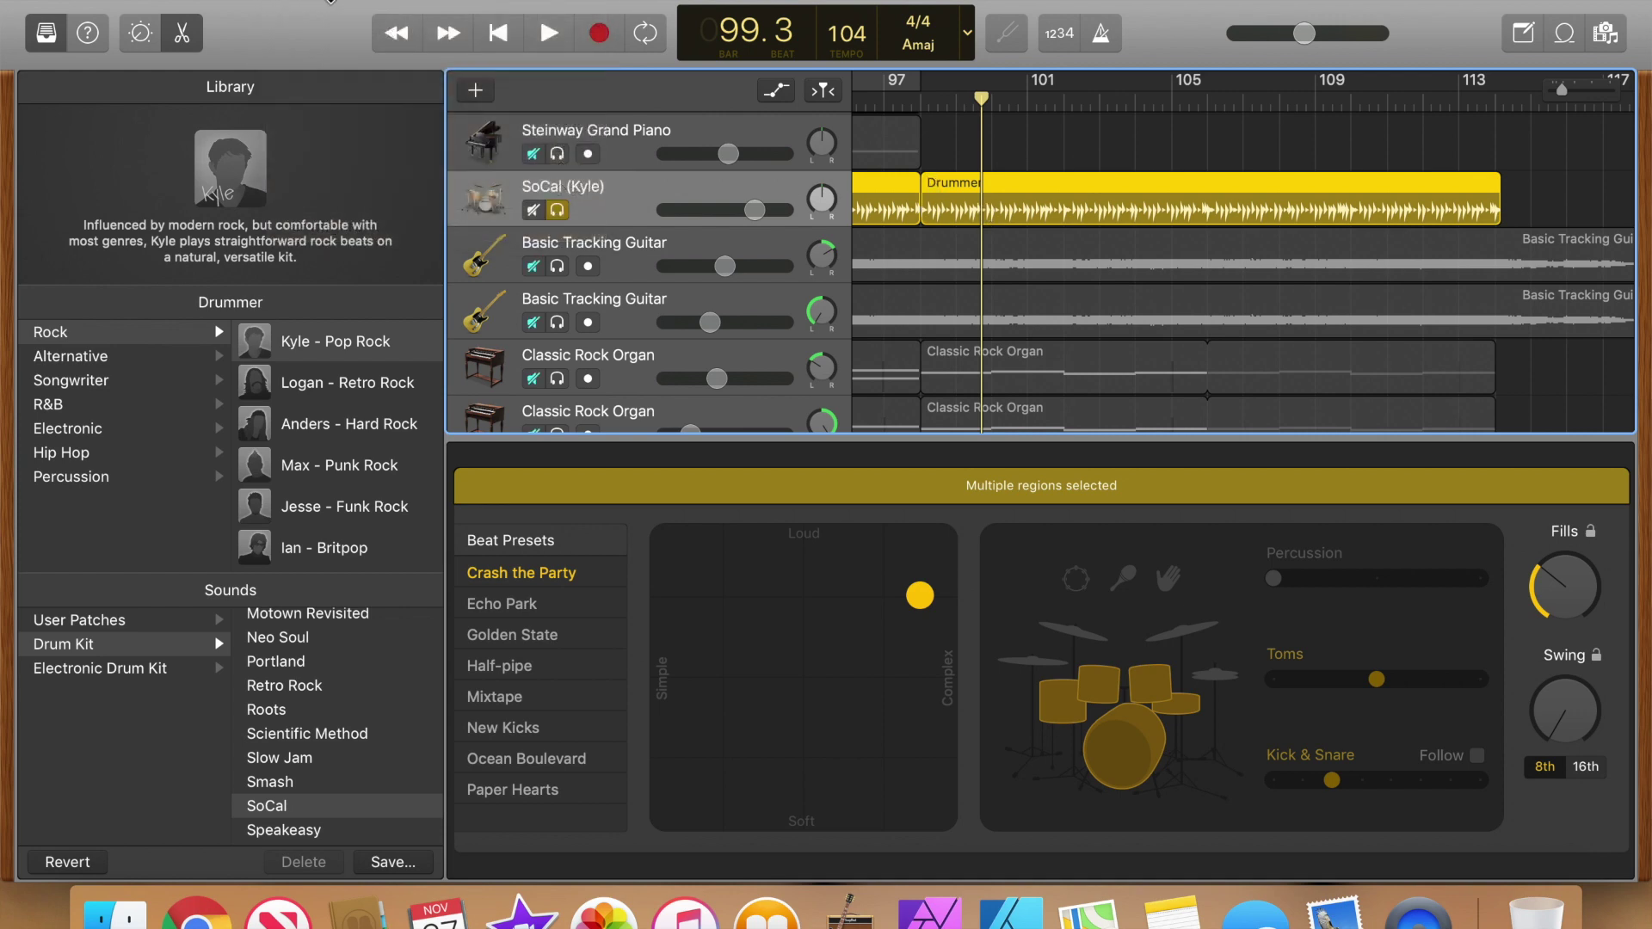
pyautogui.click(499, 191)
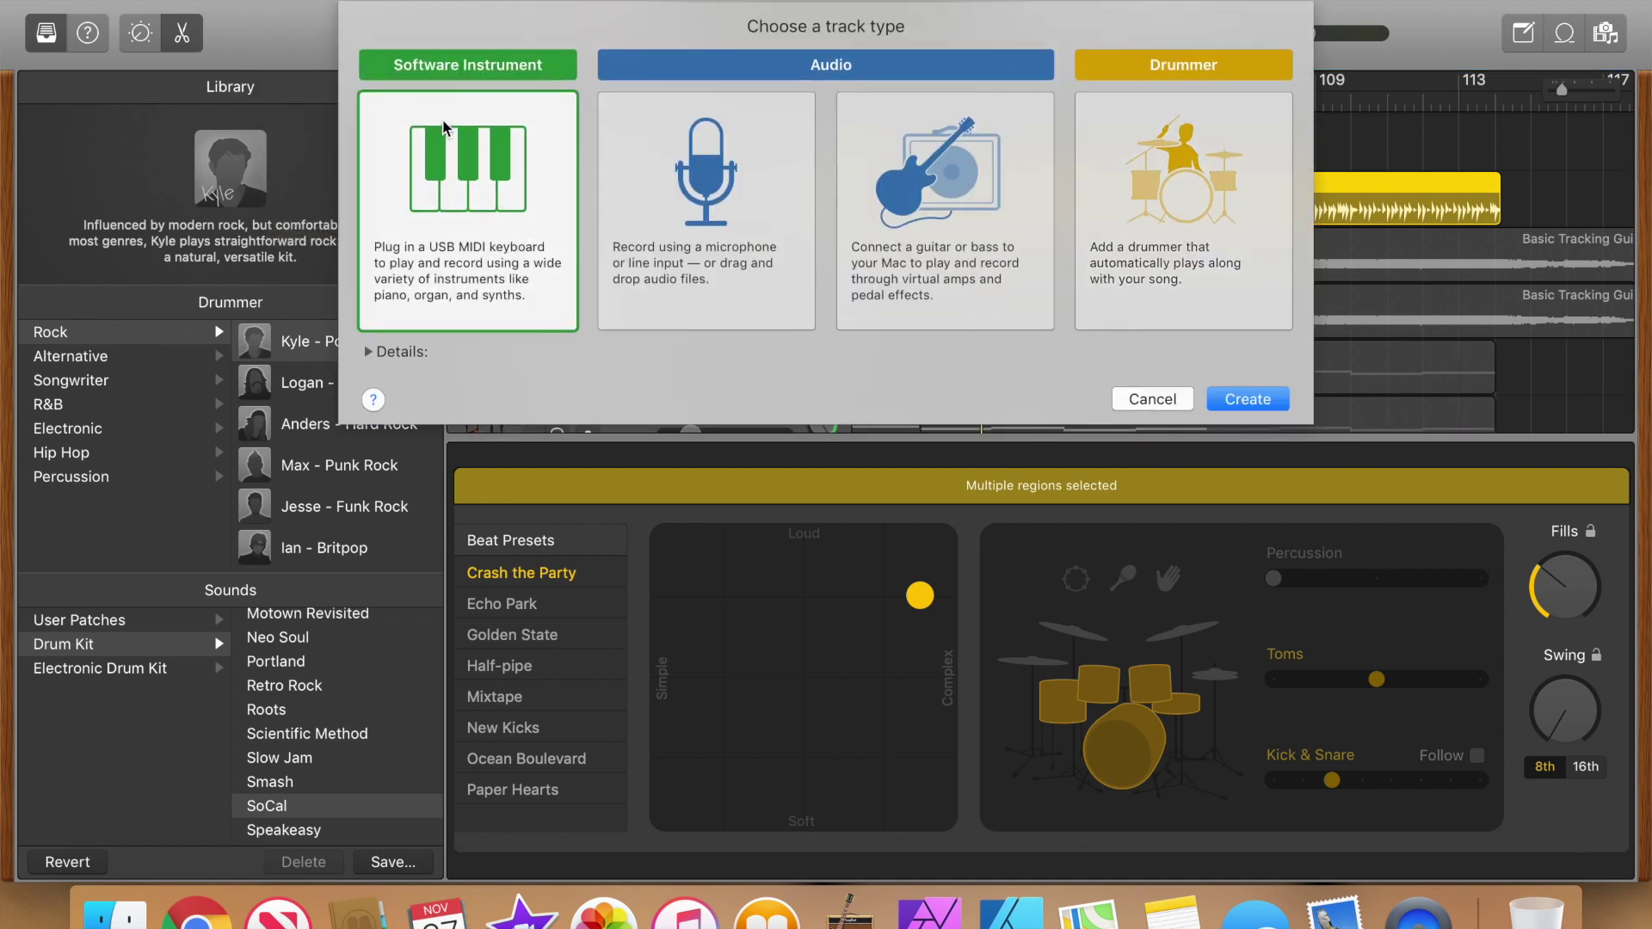
pyautogui.click(1235, 398)
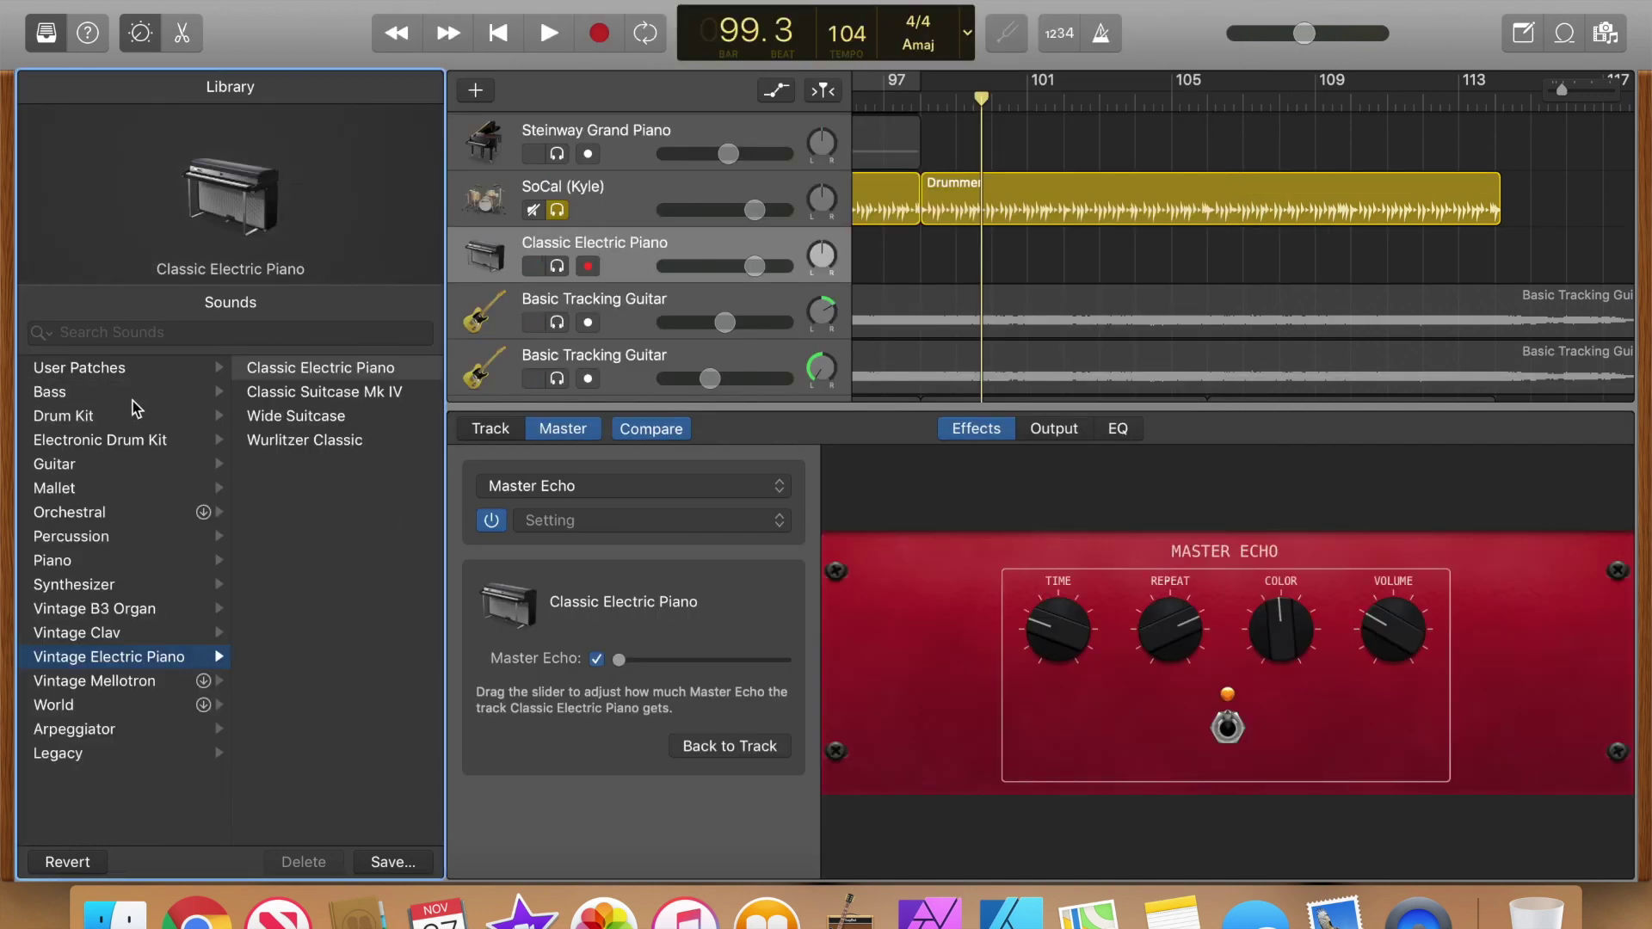
pyautogui.click(76, 422)
pyautogui.click(268, 781)
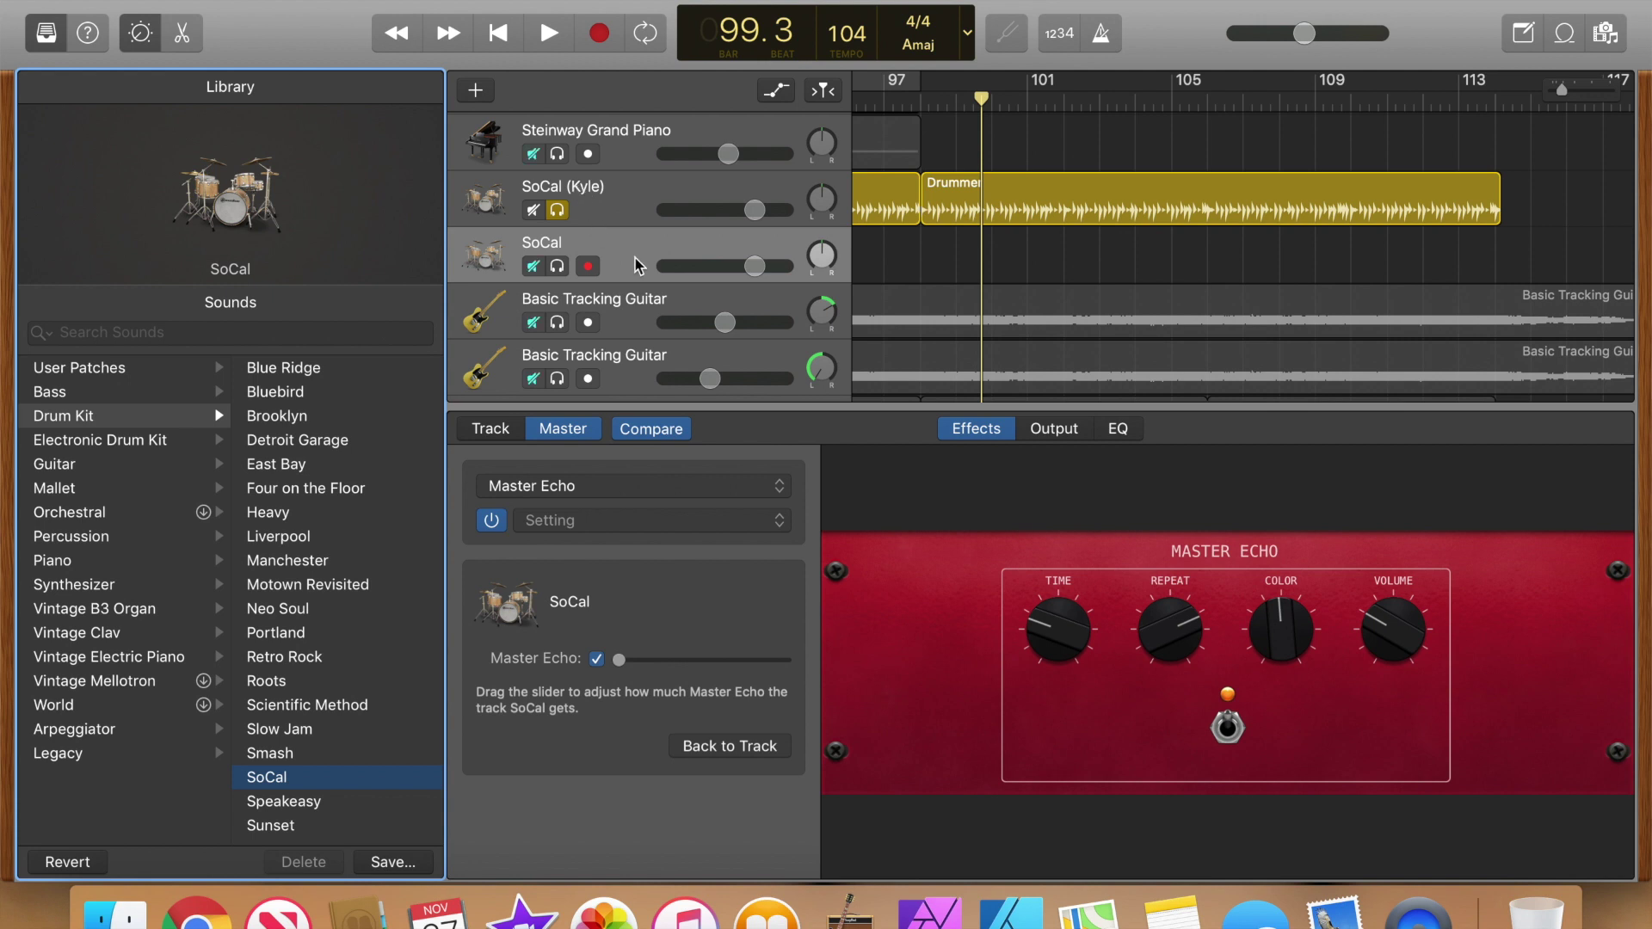
# Copy the drummer region that starts at bar 98 into the new SoCal instrument track at the same bar.
pyautogui.click(922, 98)
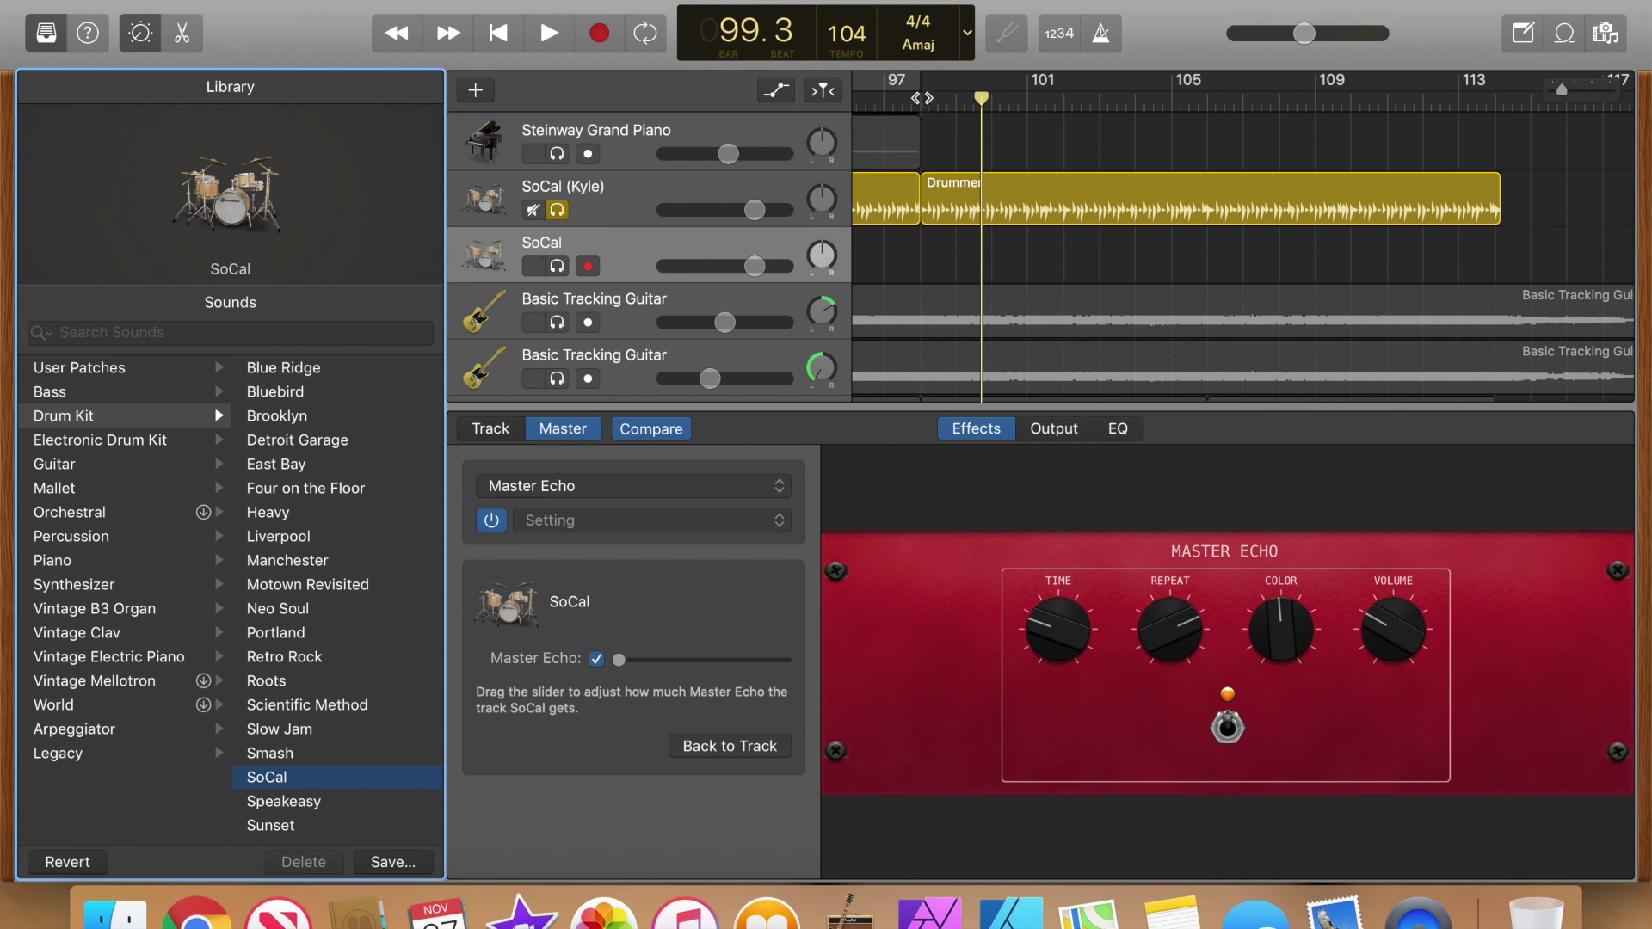
pyautogui.click(994, 199)
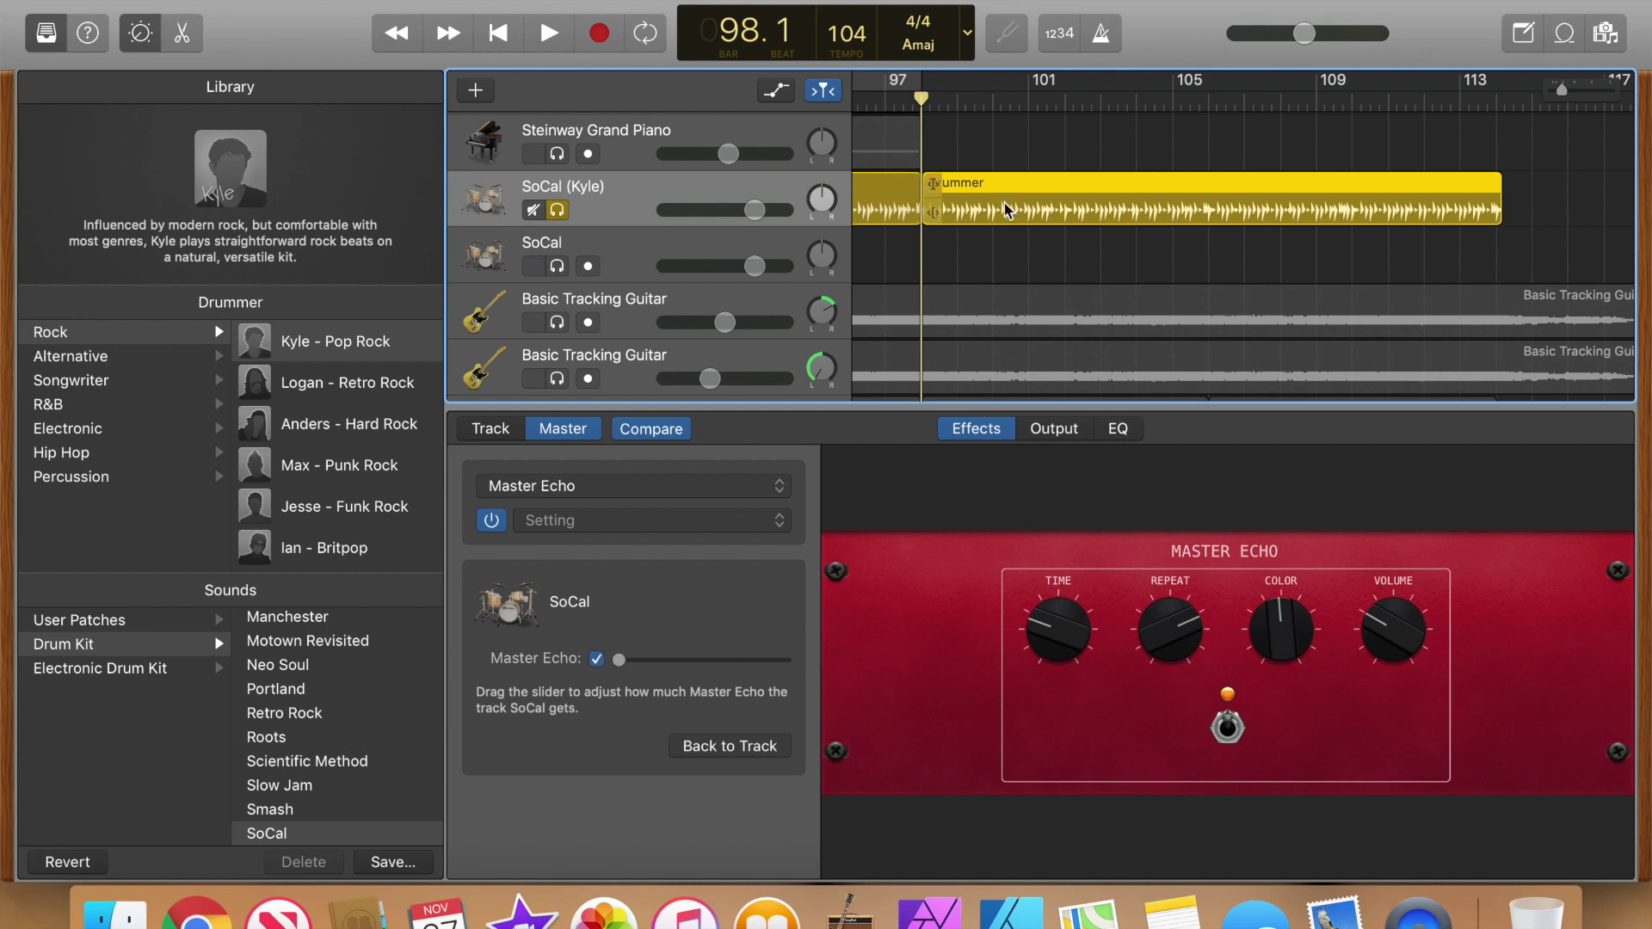
pyautogui.click(643, 249)
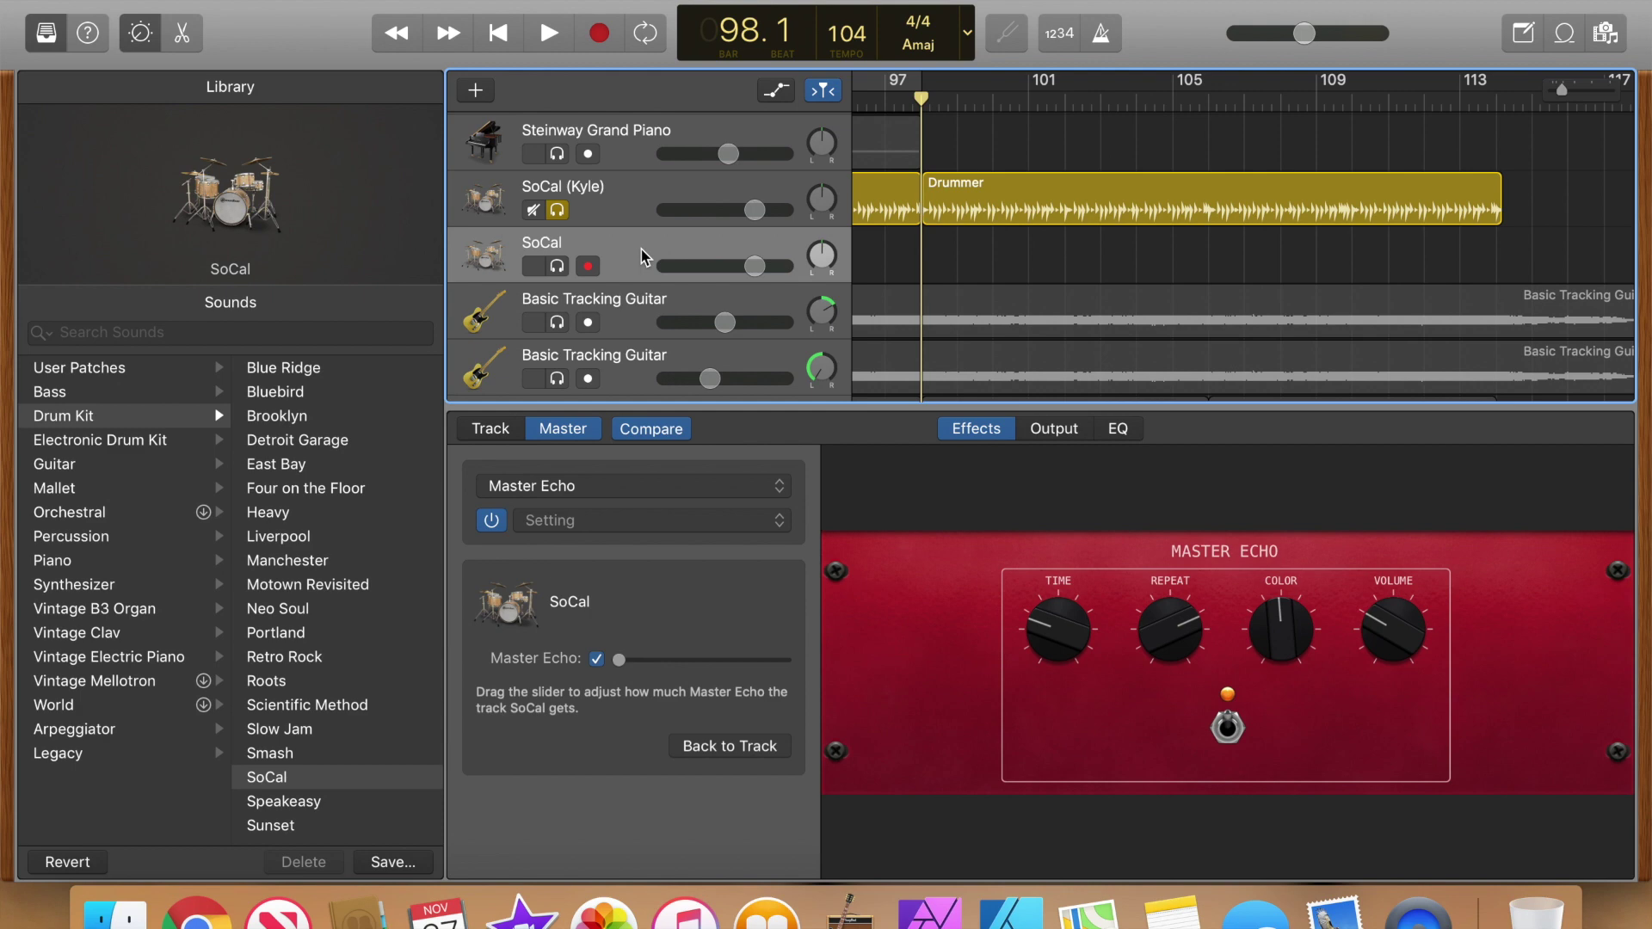
pyautogui.press('super+v')
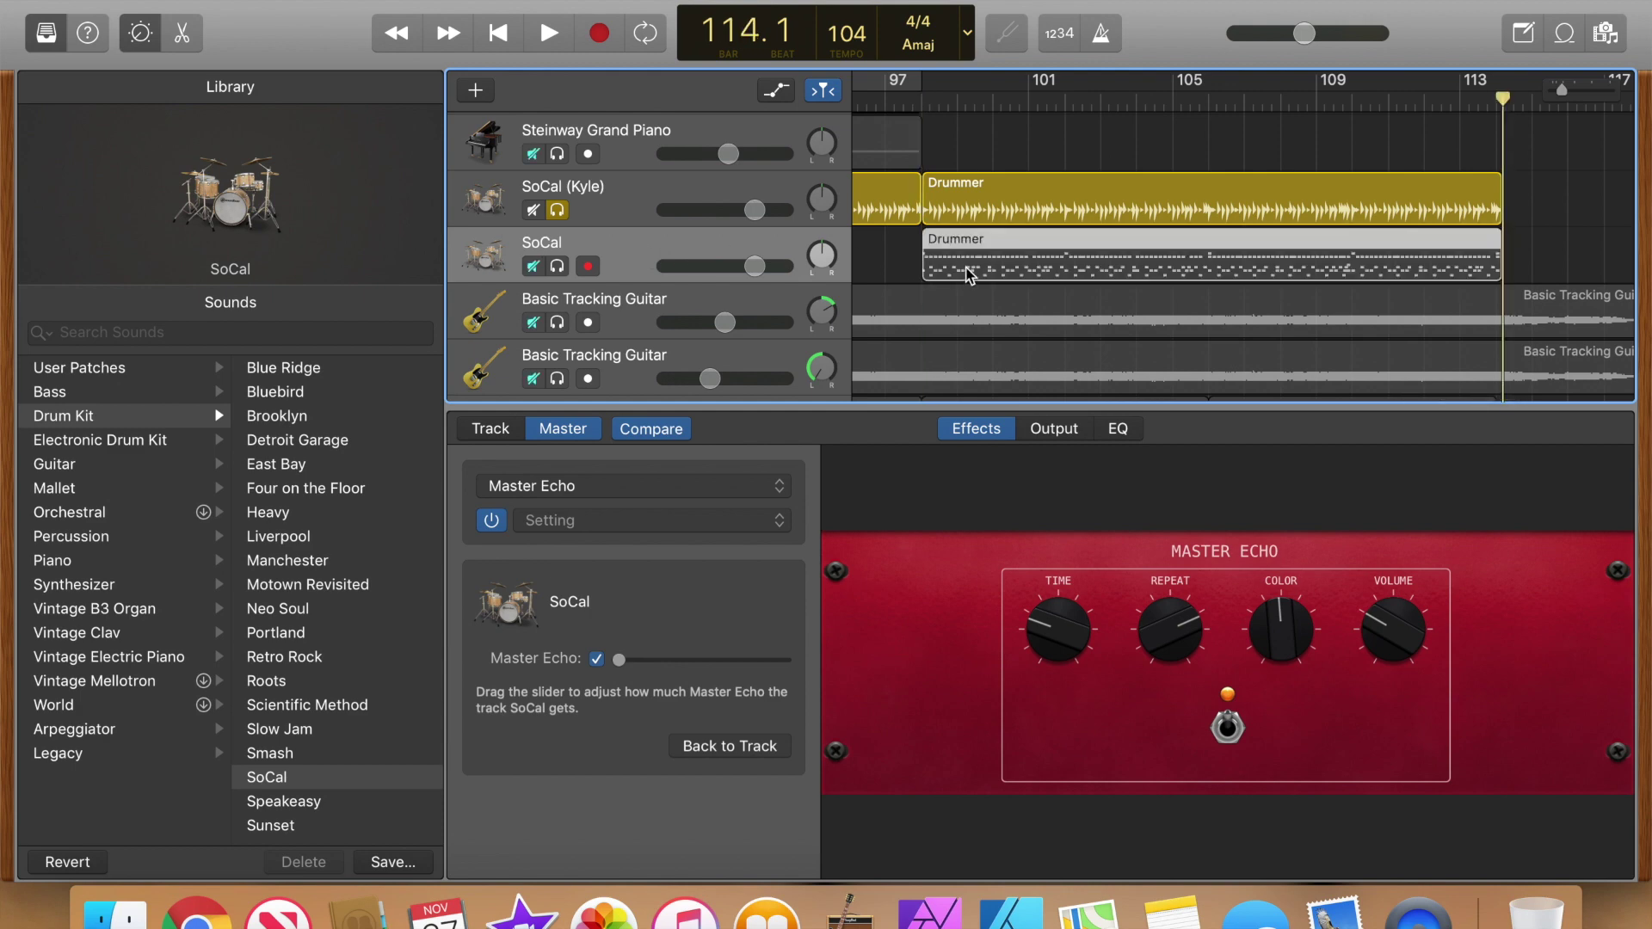
# Open the pasted region's notes with the library hidden, select the highest note at bar 98 and place the playhead there.
pyautogui.doubleClick(931, 263)
pyautogui.click(48, 34)
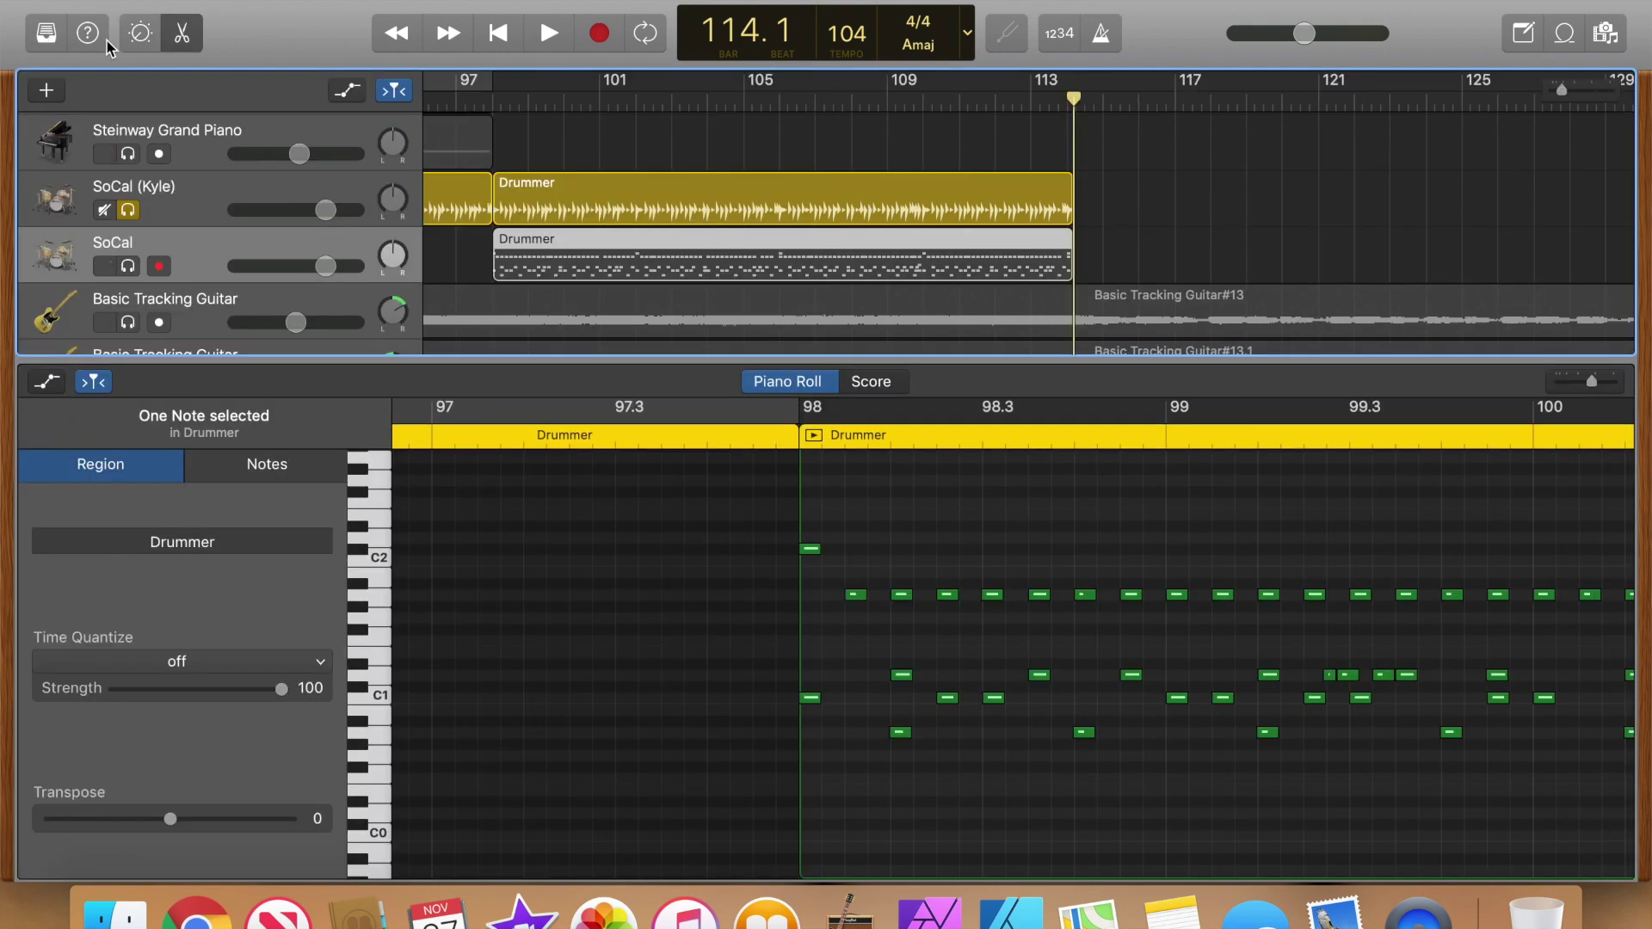
pyautogui.hscroll(5, 689, 530)
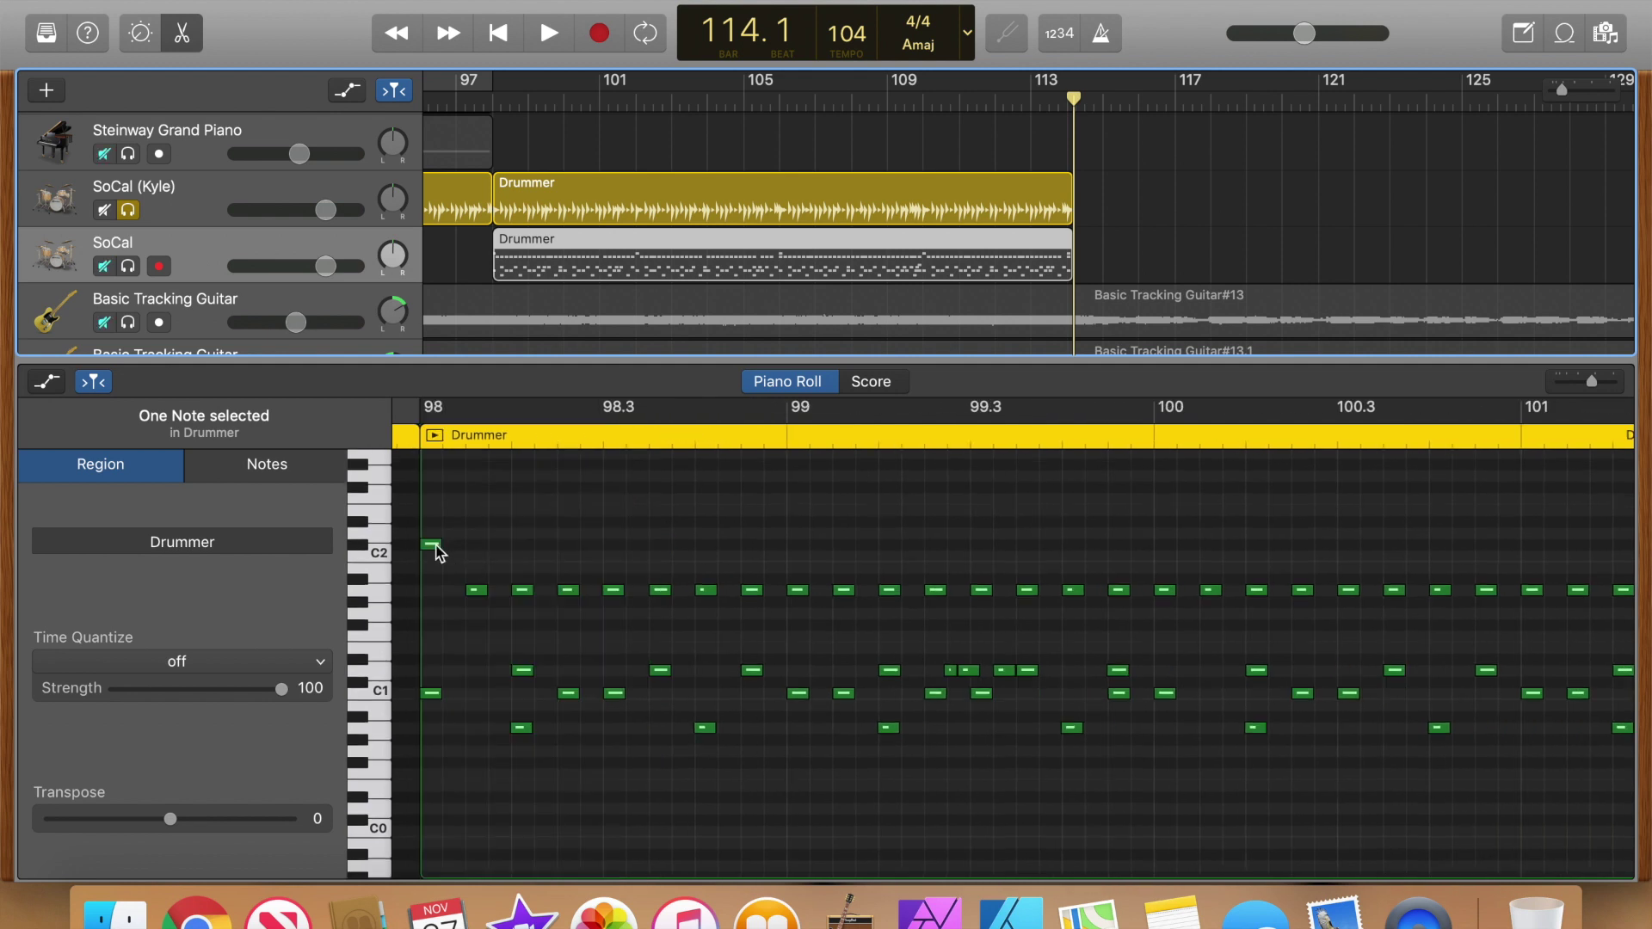
pyautogui.click(435, 545)
pyautogui.click(430, 437)
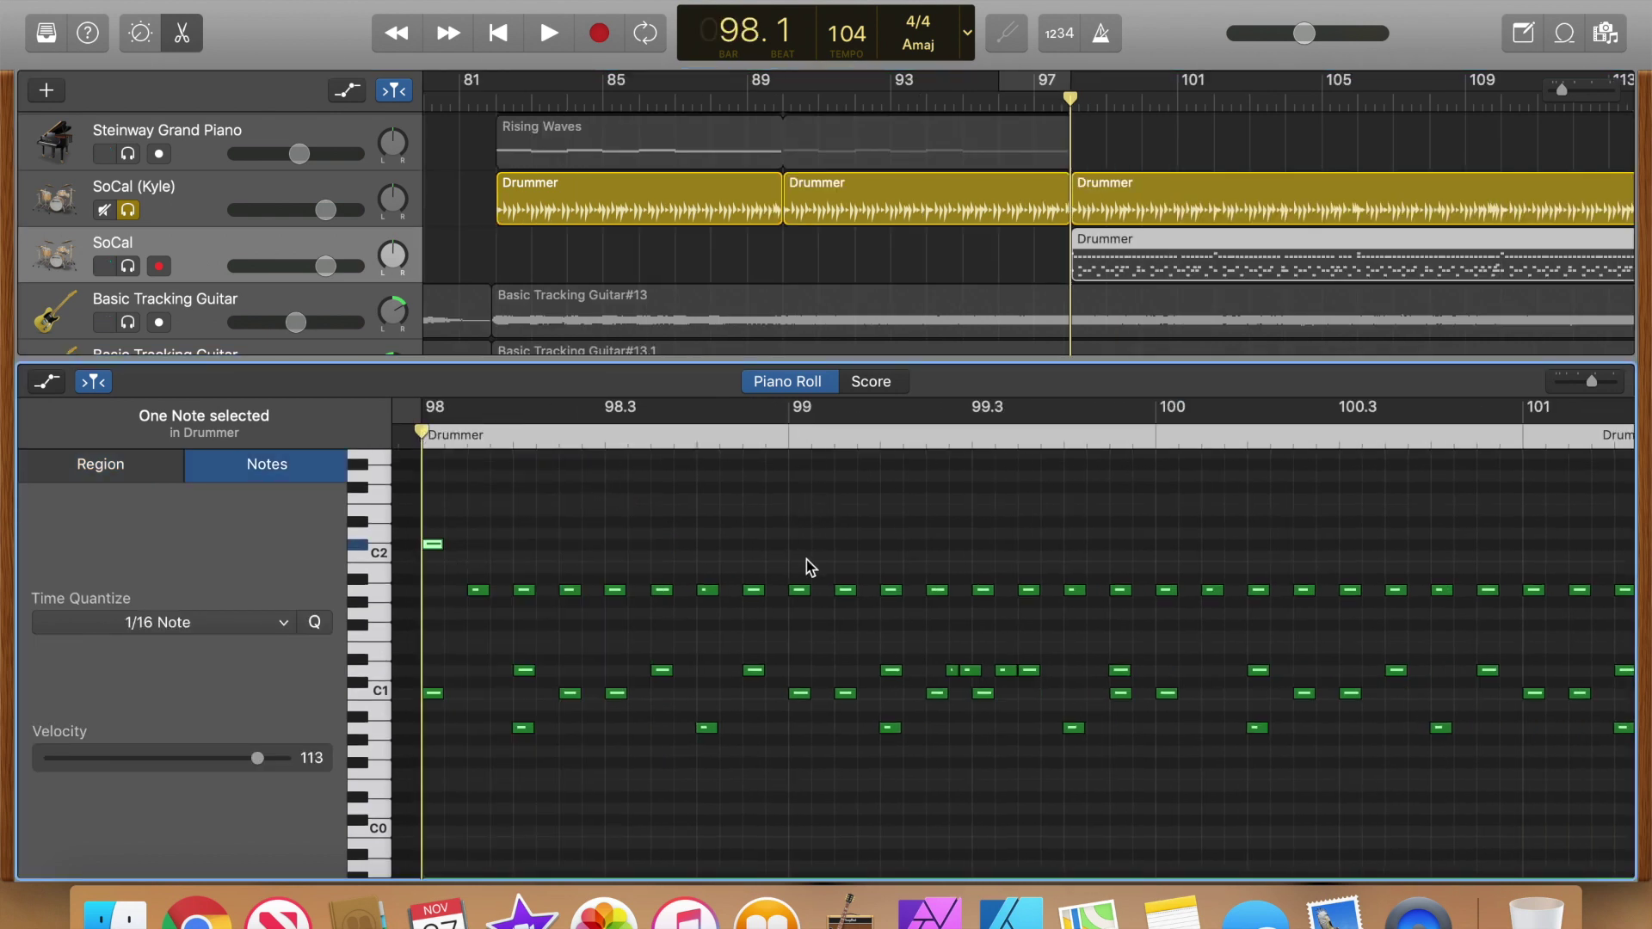
# Solo the SoCal instrument track and play its copied region from bar 98.
pyautogui.press('space')
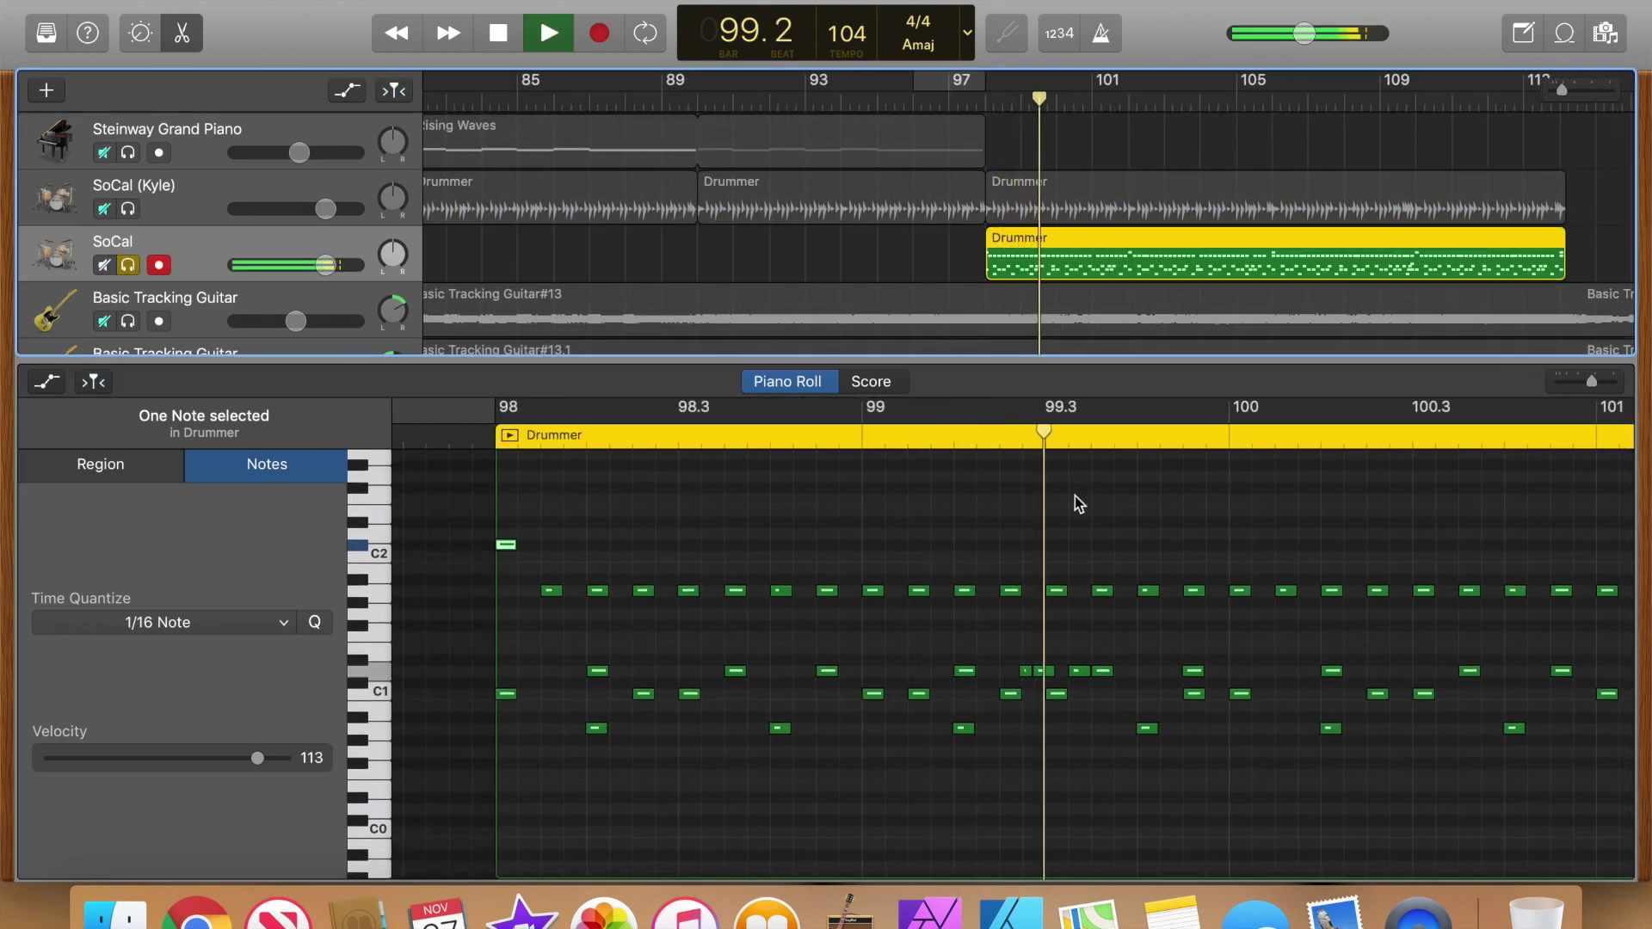
pyautogui.press('space')
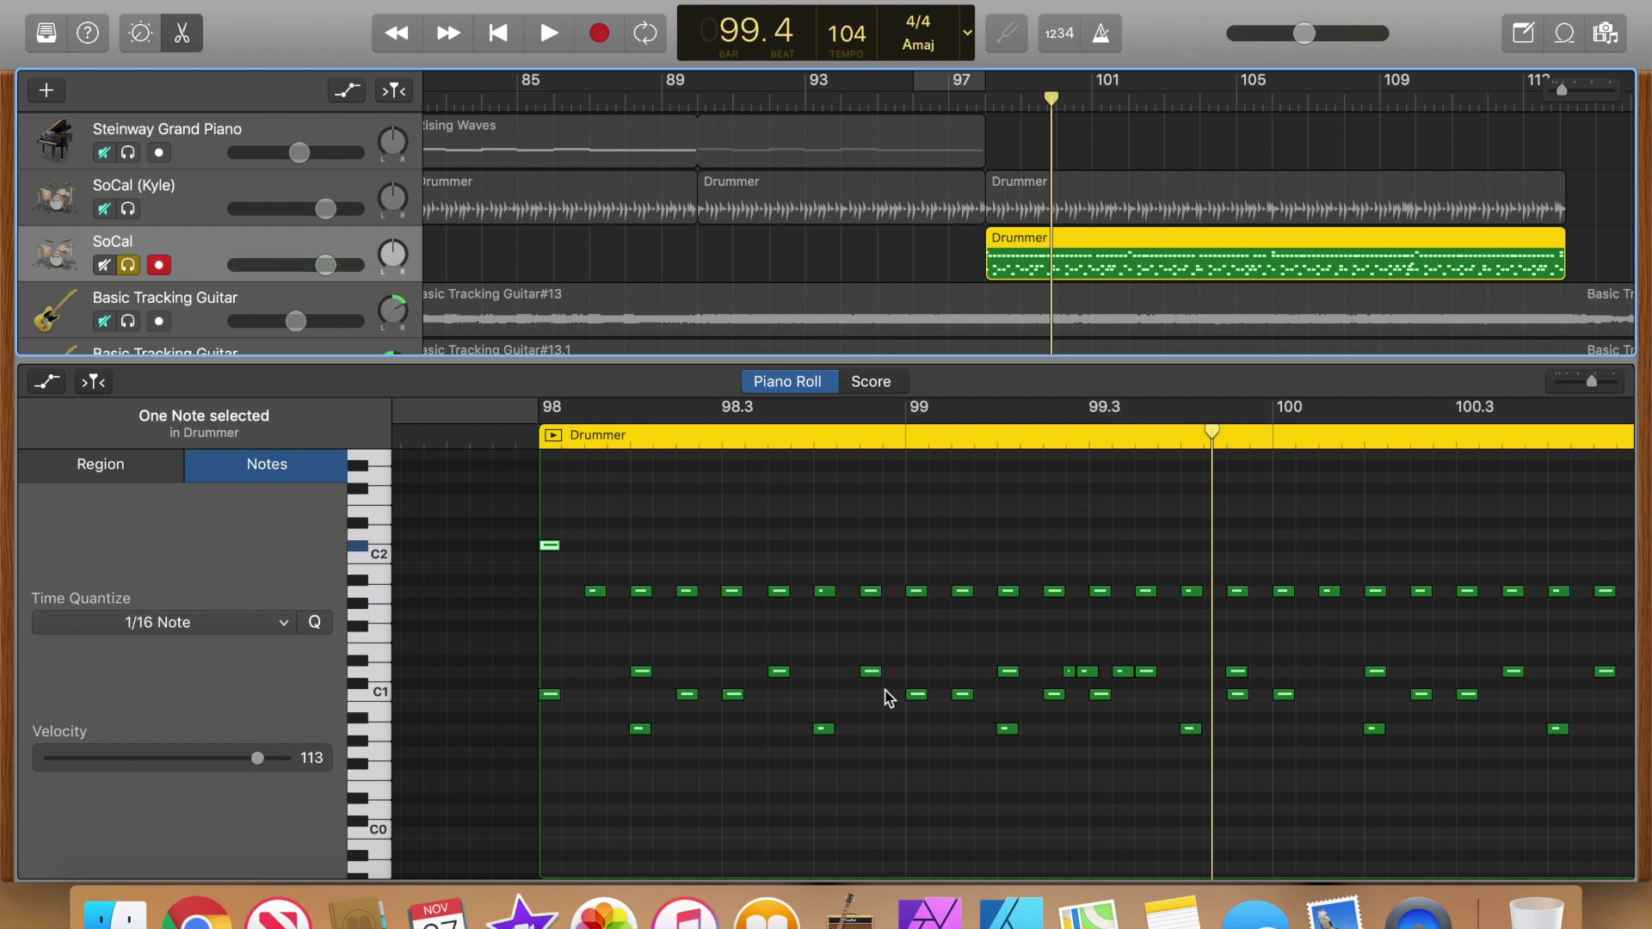
# Move the D1 note just before bar 99 onto bar 99 and add repeated D1 notes after it as a fill.
pyautogui.moveTo(870, 675); pyautogui.dragTo(918, 676)
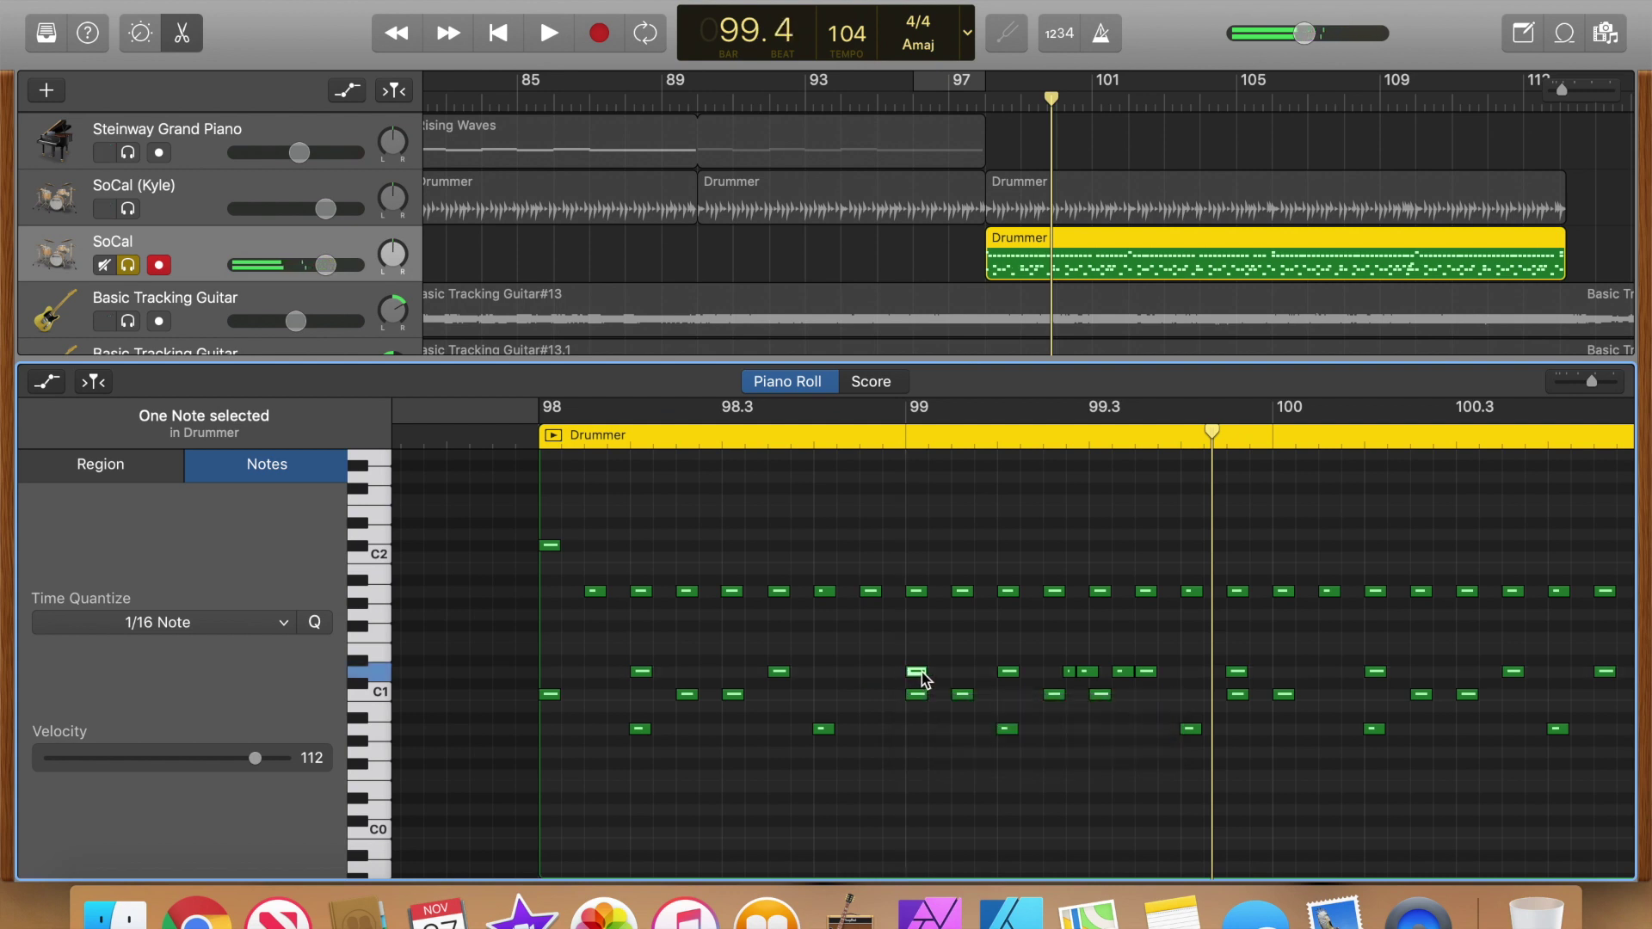
pyautogui.moveTo(950, 437); pyautogui.dragTo(975, 442)
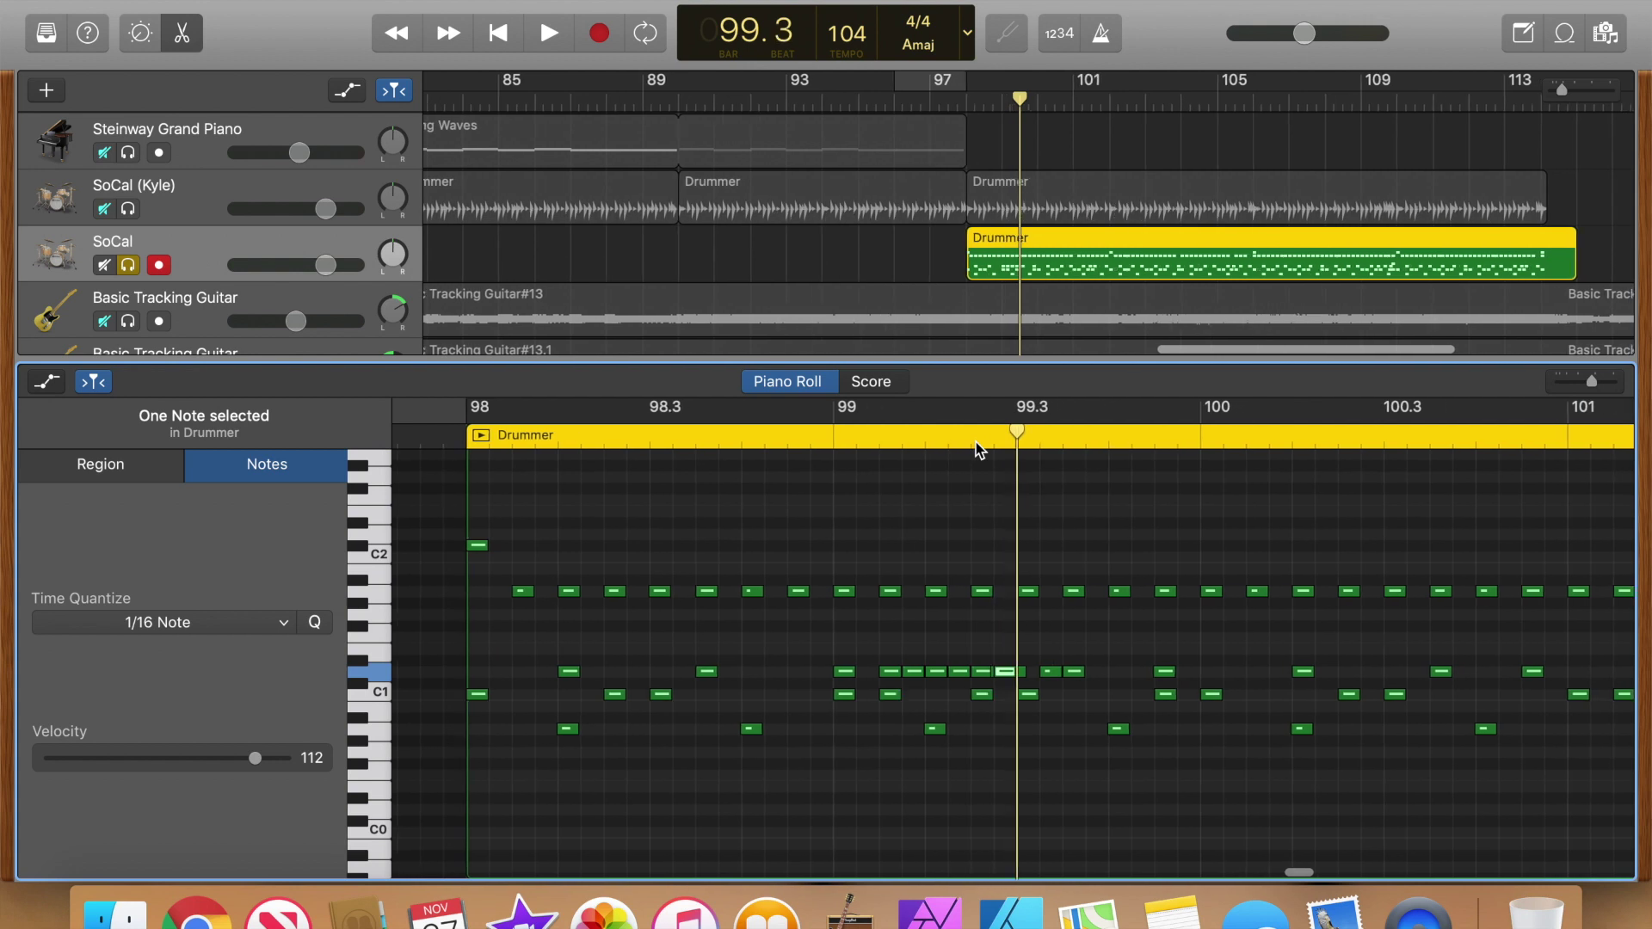
# Play back the edited D1 fill from about bar 99.
pyautogui.press('space')
pyautogui.click(744, 432)
pyautogui.press('space')
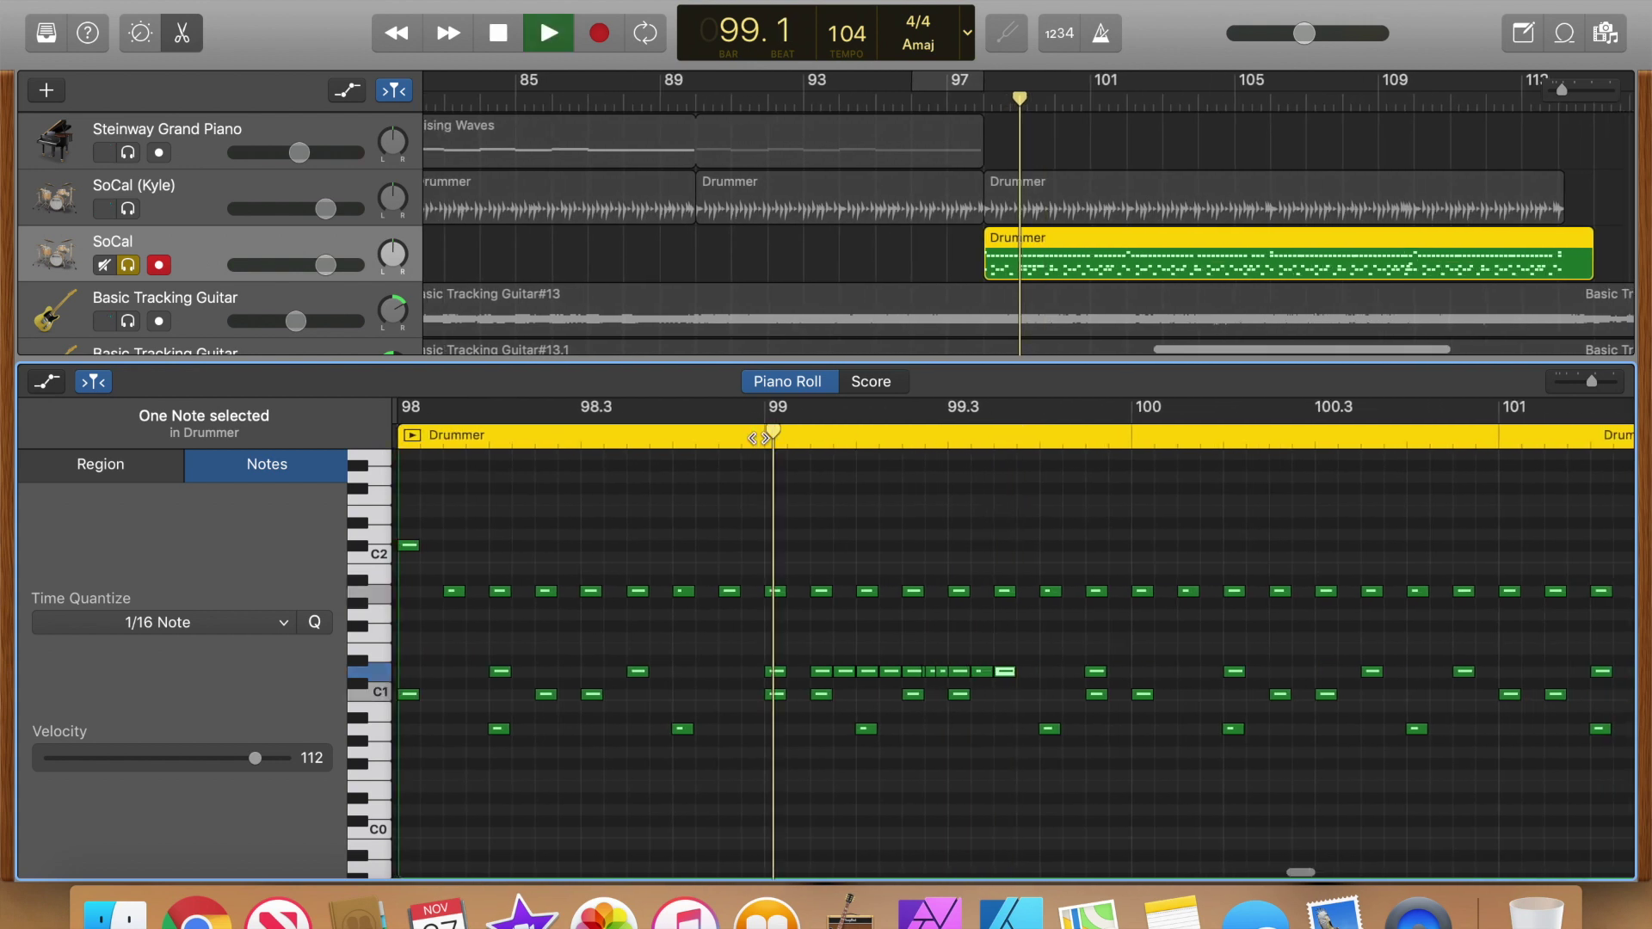
pyautogui.press('space')
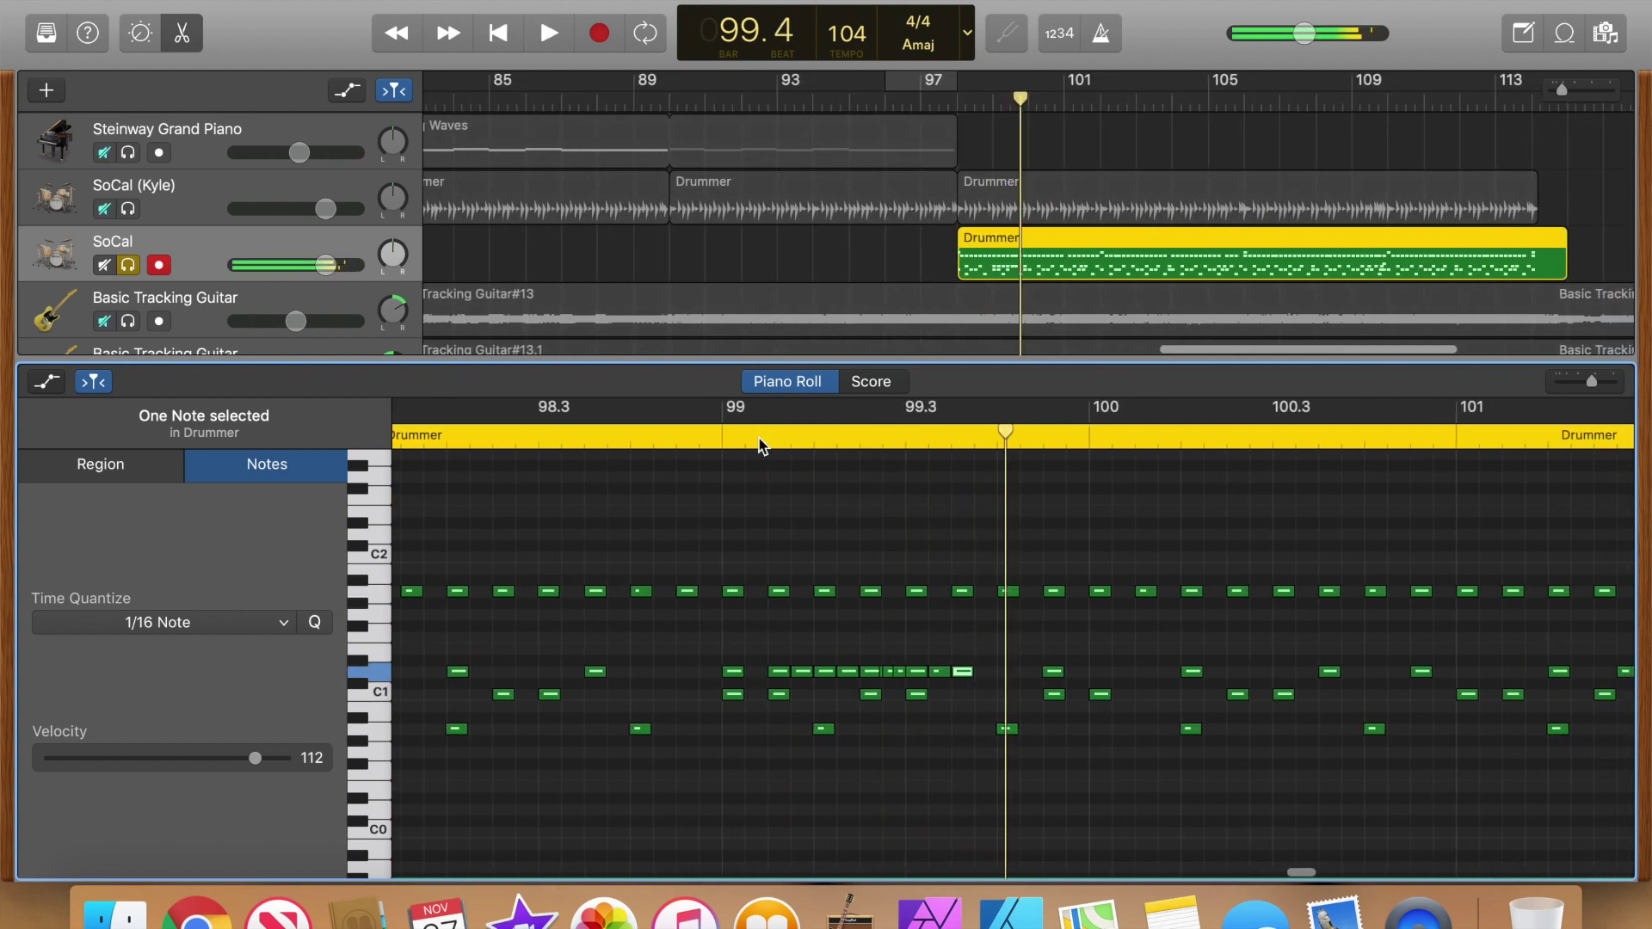